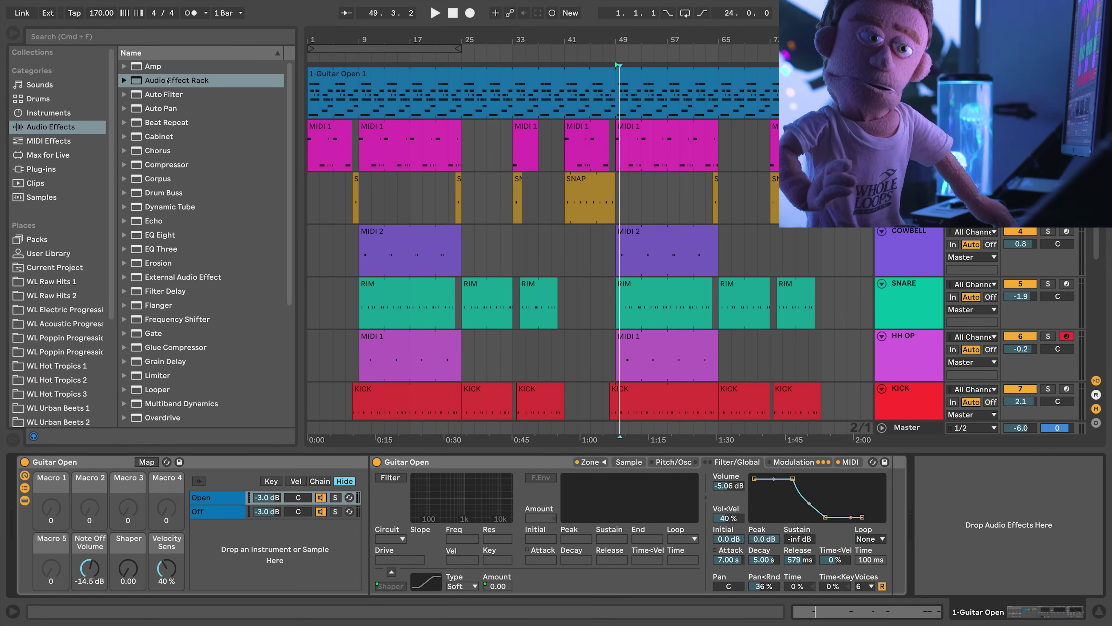
# Add an Audio Effect Rack after the Guitar Open instrument on the guitar track.
pyautogui.moveTo(1011, 624); pyautogui.dragTo(1024, 535)
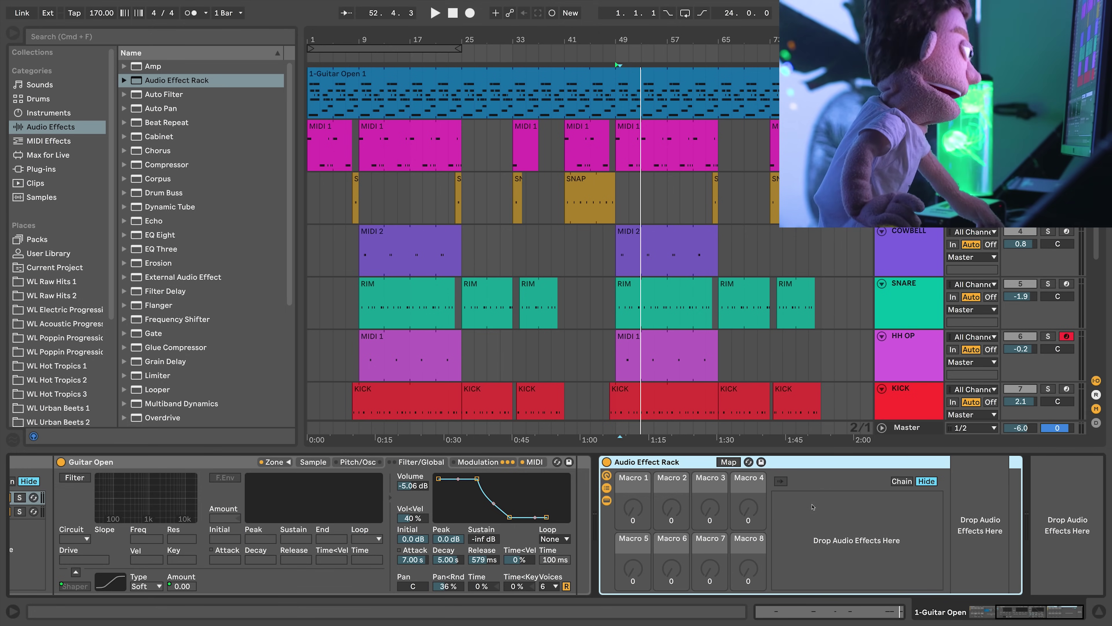
# Examine the Audio Effect Rack's layout by toggling its device and chain list views and folding and unfolding the rack.
pyautogui.click(606, 501)
pyautogui.click(607, 488)
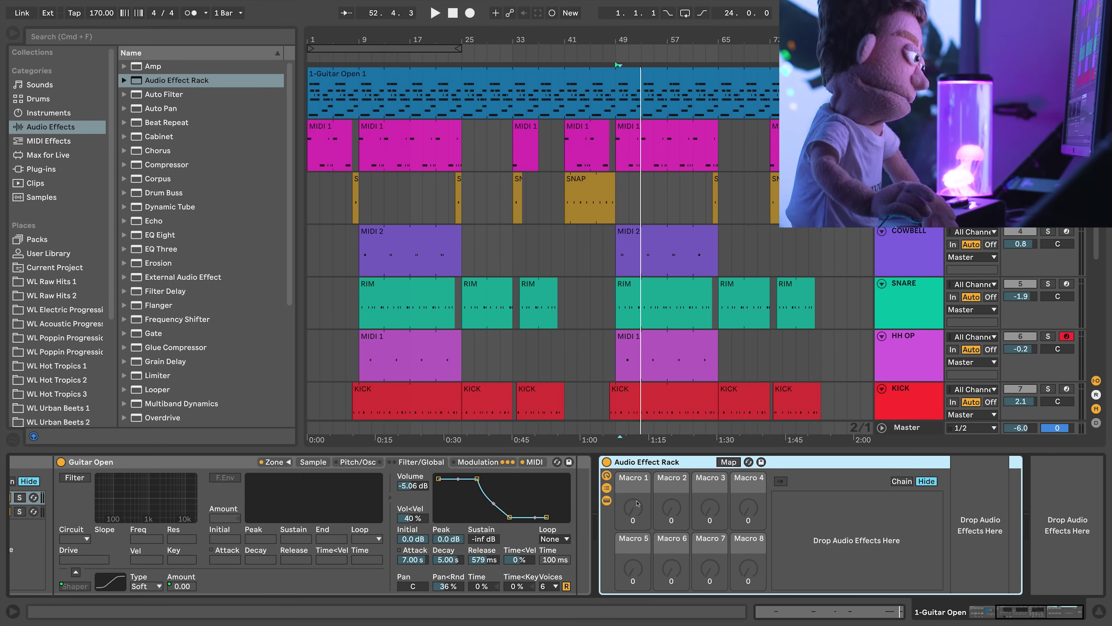
pyautogui.click(607, 487)
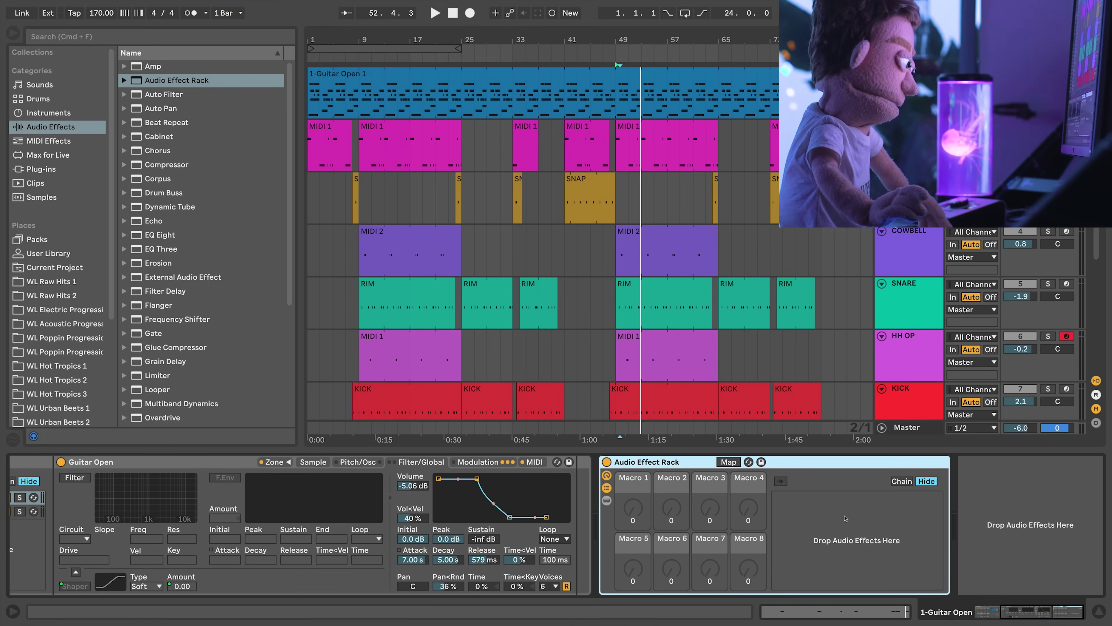
pyautogui.click(607, 500)
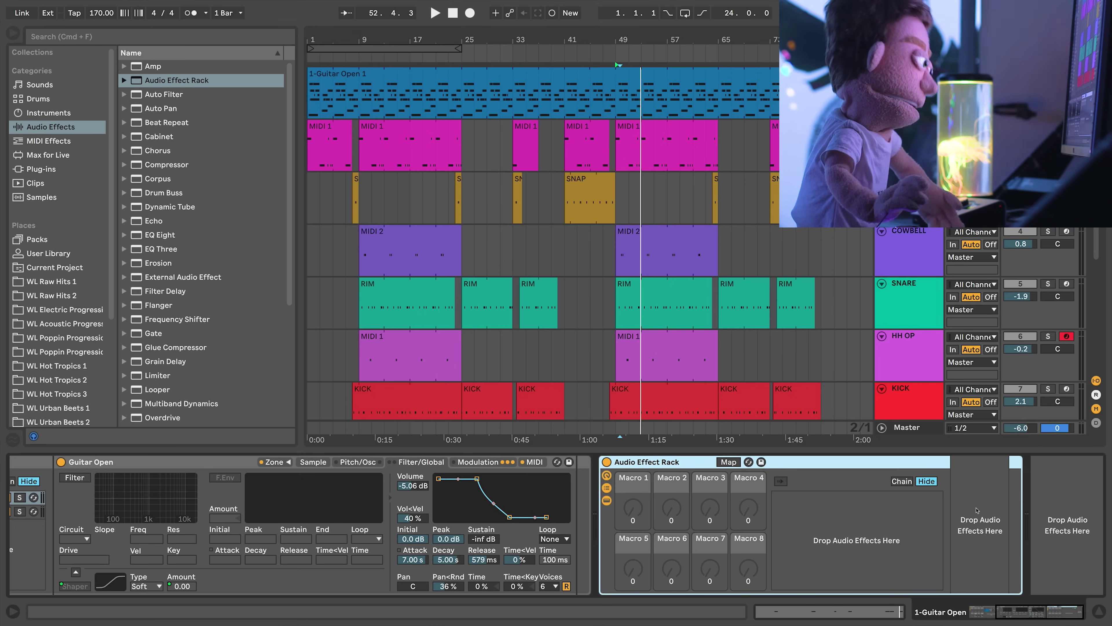
pyautogui.doubleClick(637, 465)
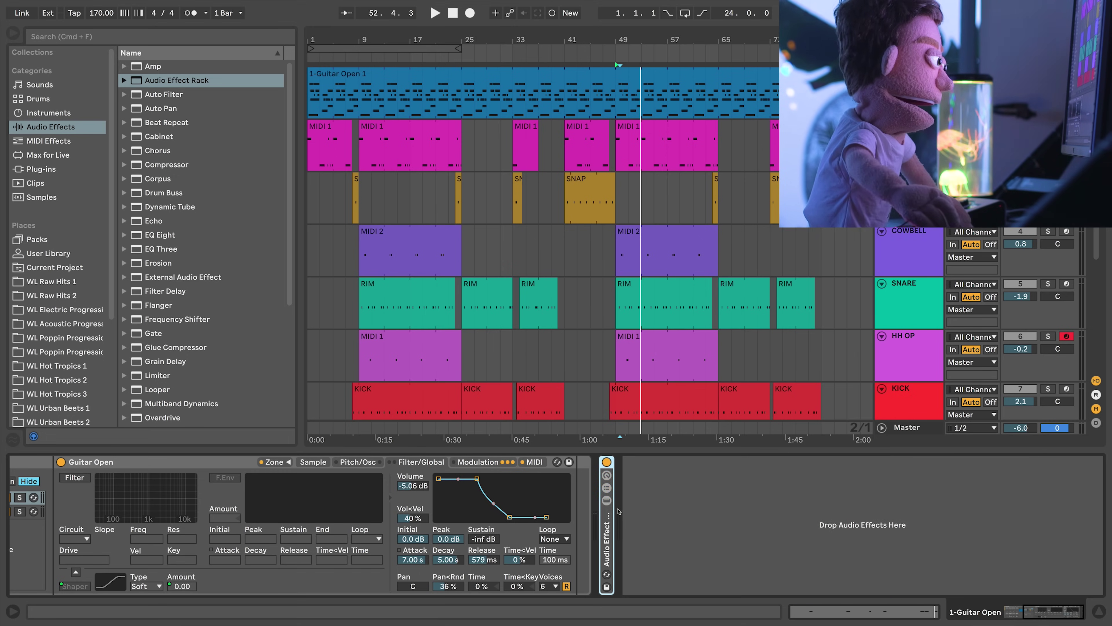
pyautogui.doubleClick(608, 528)
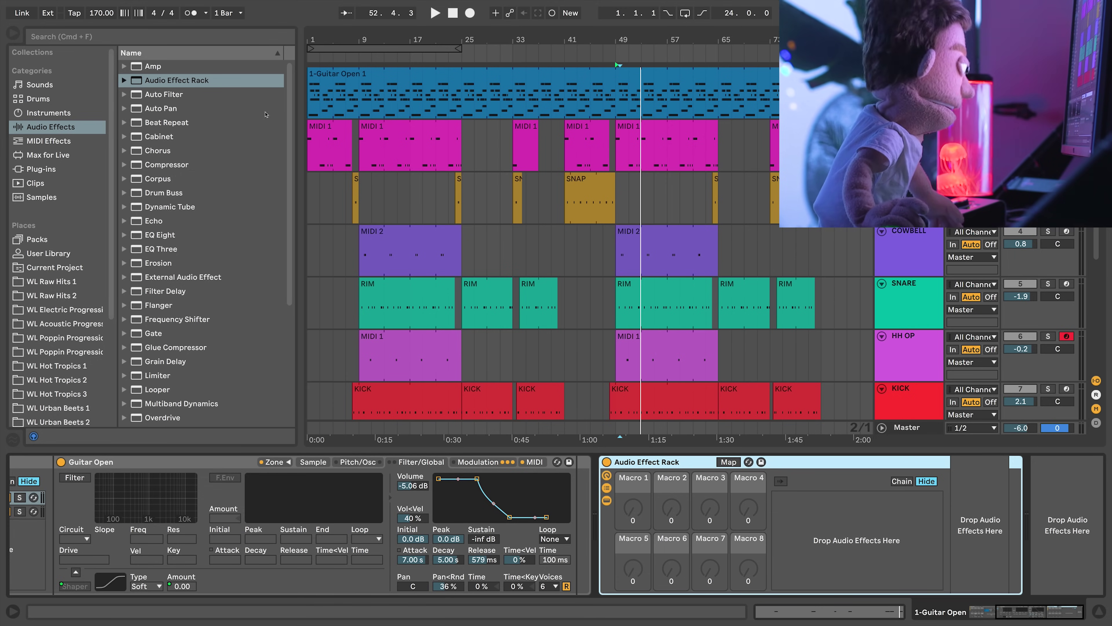
# Play the song briefly, then add an Amp to the Audio Effect Rack and select the Guitar Open clip.
pyautogui.press('space')
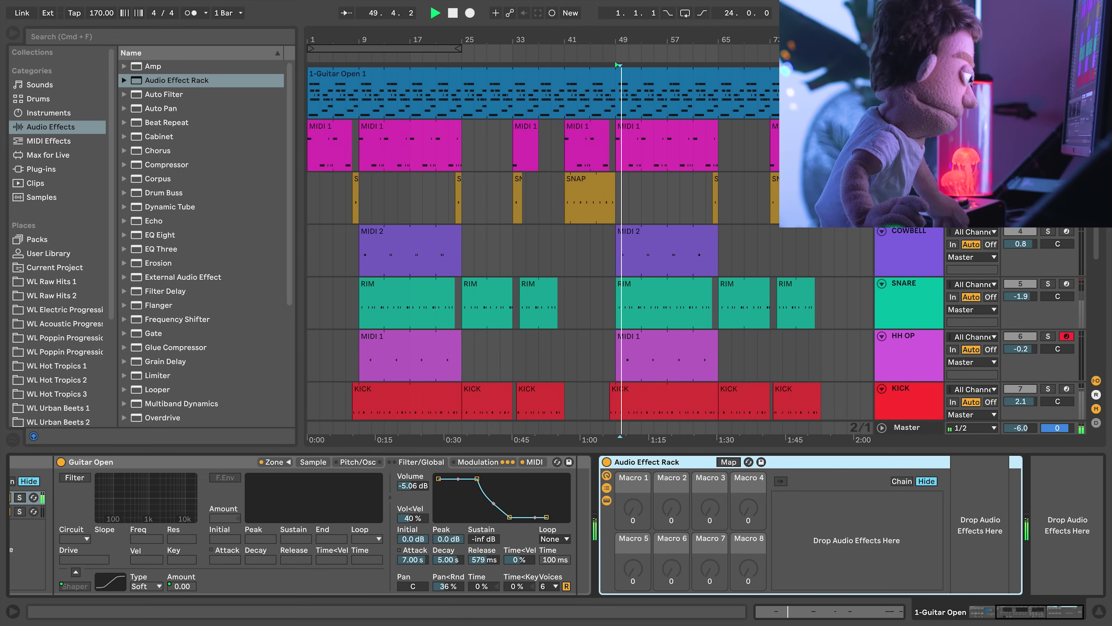
pyautogui.press('space')
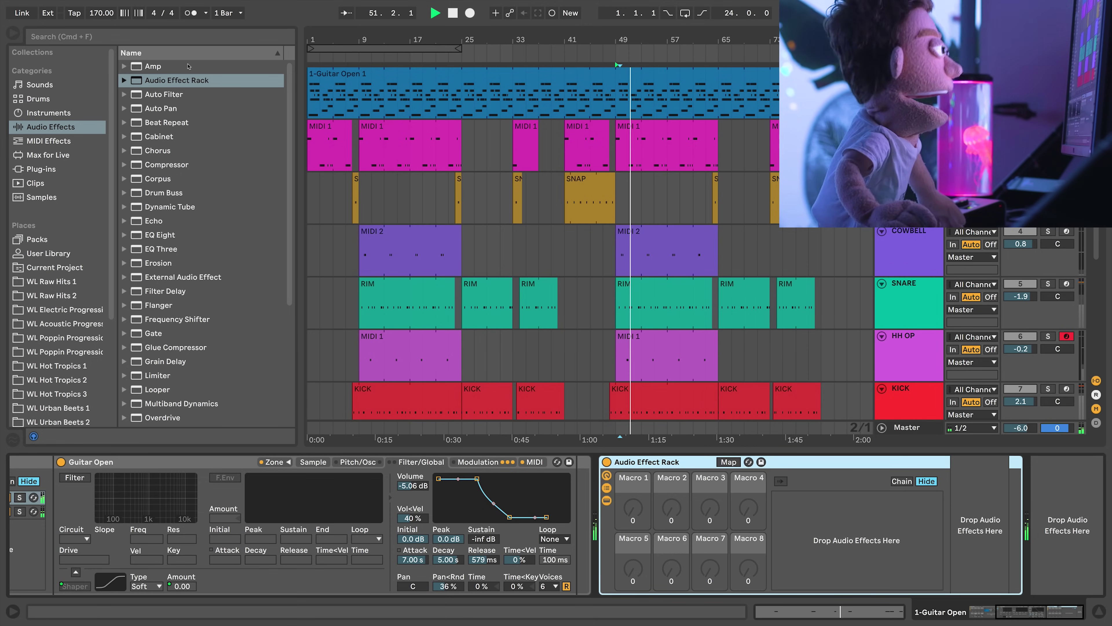
pyautogui.moveTo(149, 66); pyautogui.dragTo(596, 292)
pyautogui.moveTo(740, 425); pyautogui.dragTo(817, 536)
pyautogui.click(624, 72)
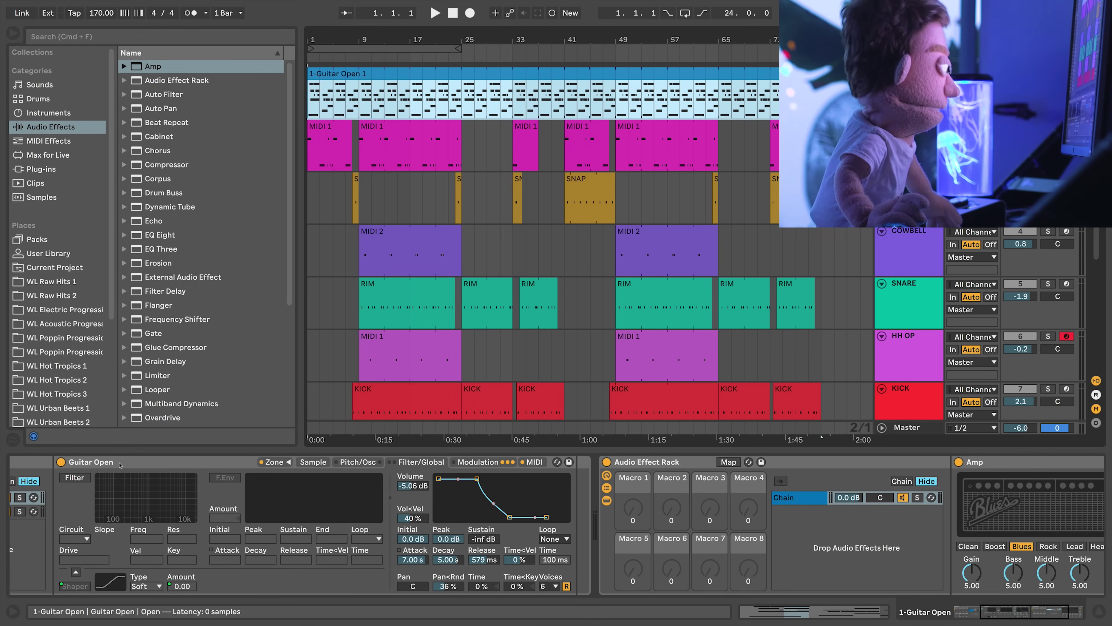
# Play the guitar and set the Amp's Gain to 7.14, Bass to 3.02, Presence to 2.14, Volume to 9.00 and output to Dual.
pyautogui.press('space')
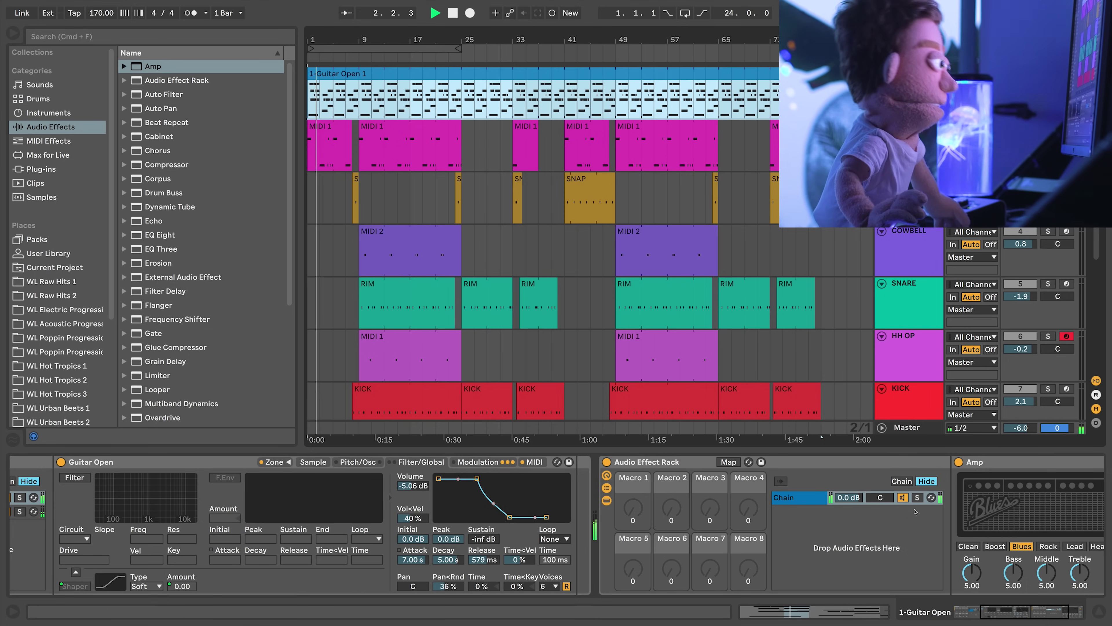
pyautogui.click(891, 523)
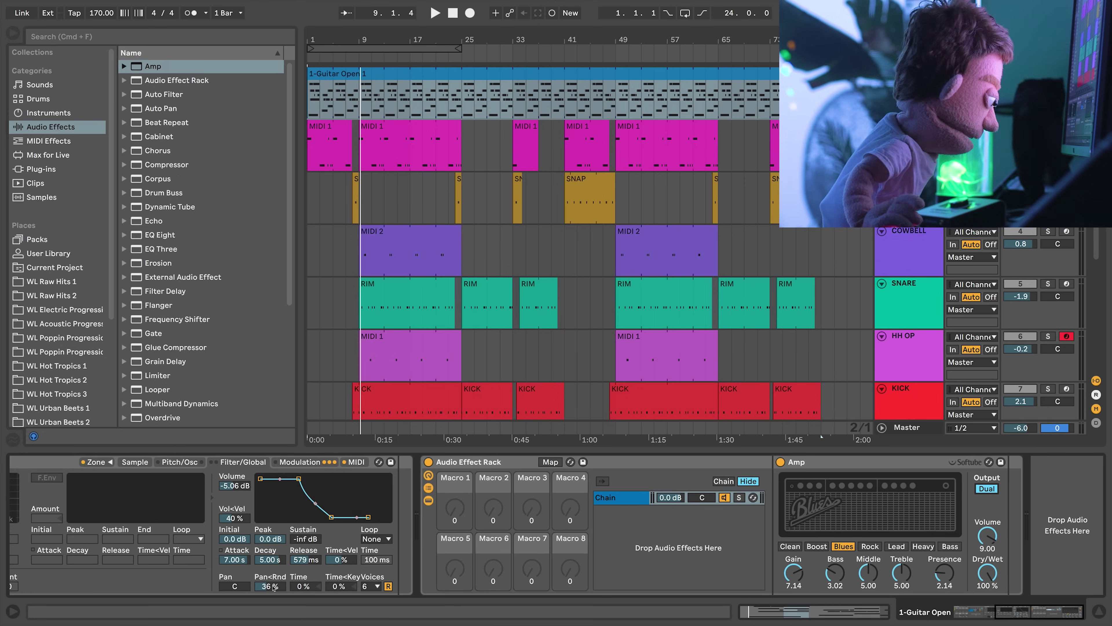
# Compare the Amp's Mono and Dual output modes during playback, returning to Dual.
pyautogui.press('space')
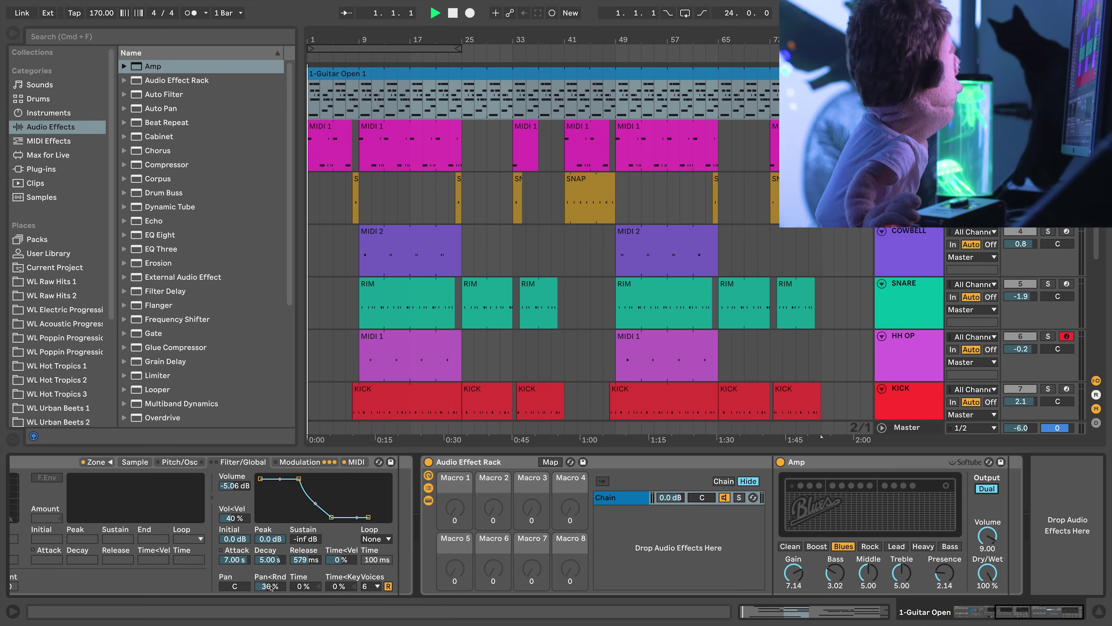
pyautogui.click(987, 488)
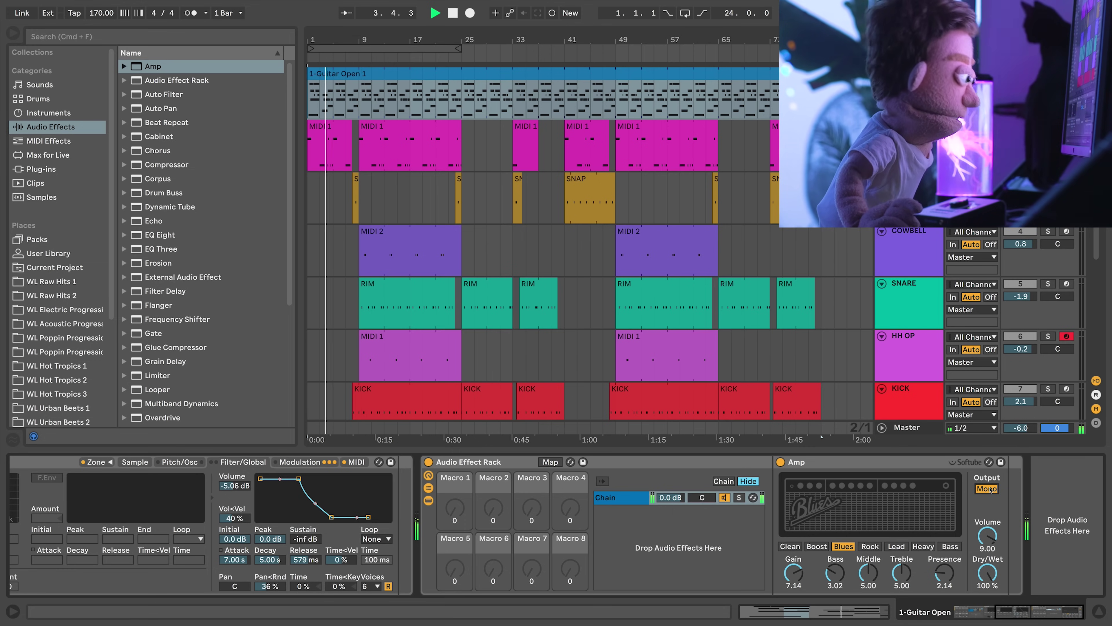
pyautogui.click(986, 489)
pyautogui.press('space')
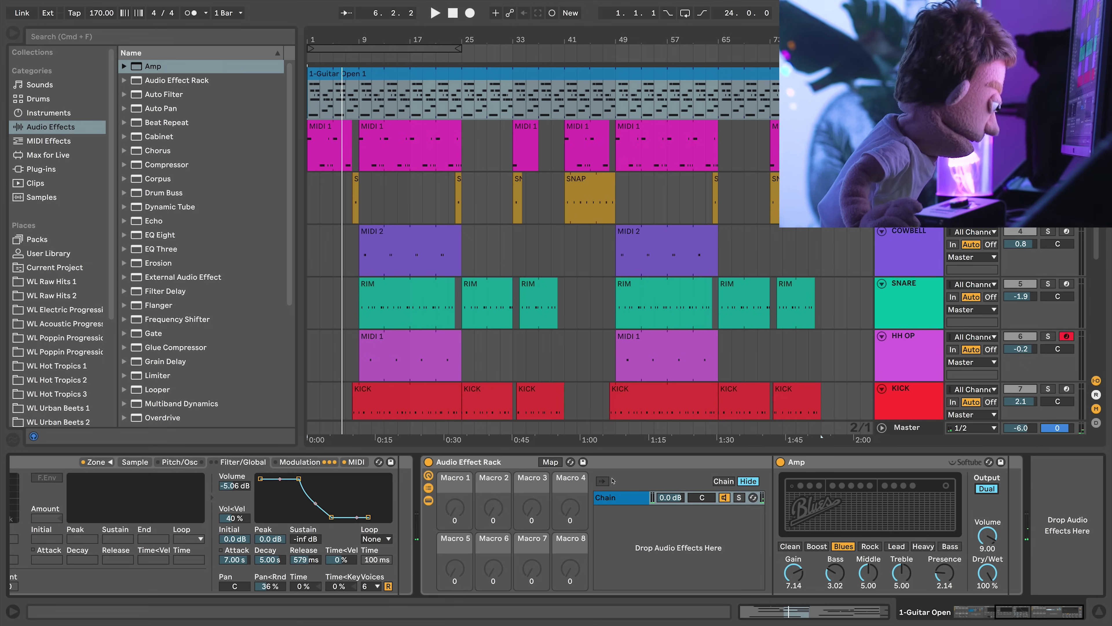
# Add a second Amp to the rack as a new parallel chain and set its amp type to Clean.
pyautogui.click(685, 485)
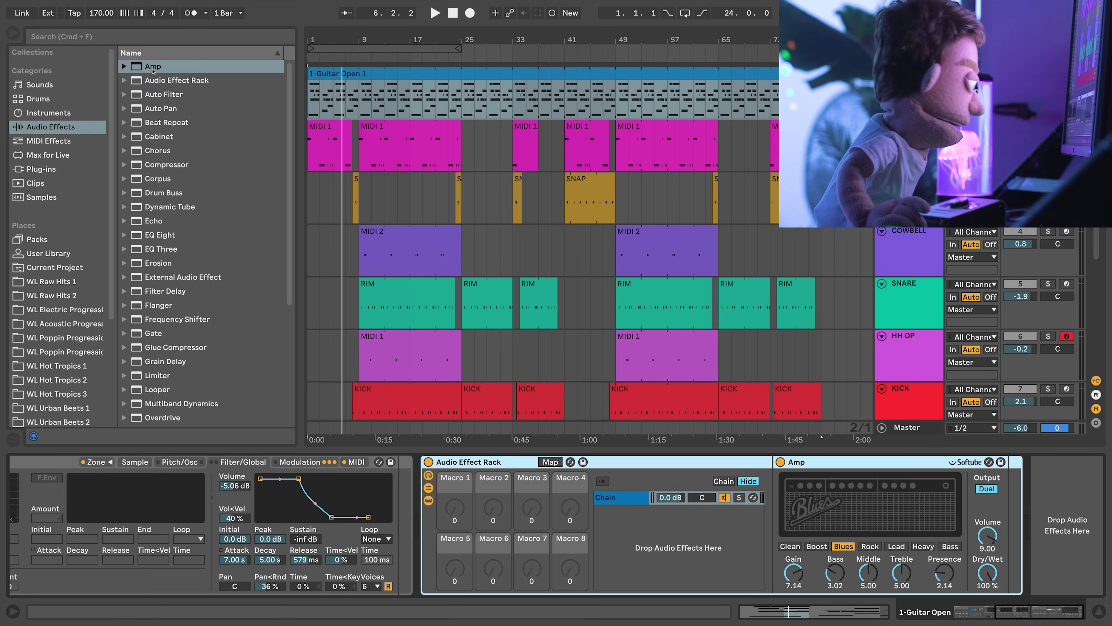
pyautogui.moveTo(153, 70); pyautogui.dragTo(600, 542)
pyautogui.moveTo(678, 583); pyautogui.dragTo(675, 578)
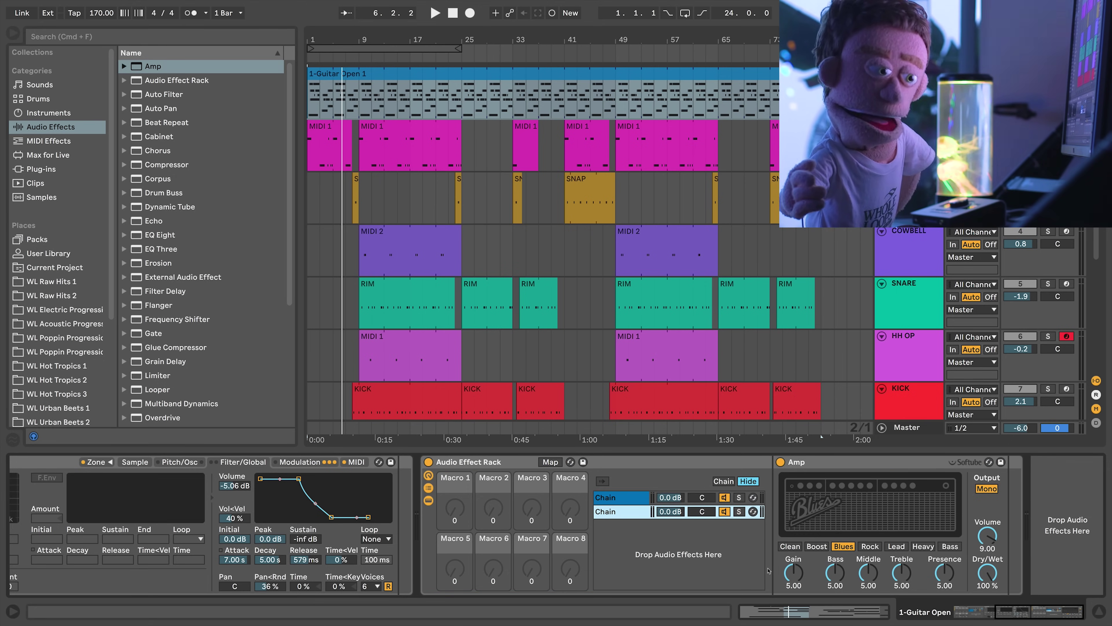
pyautogui.click(790, 546)
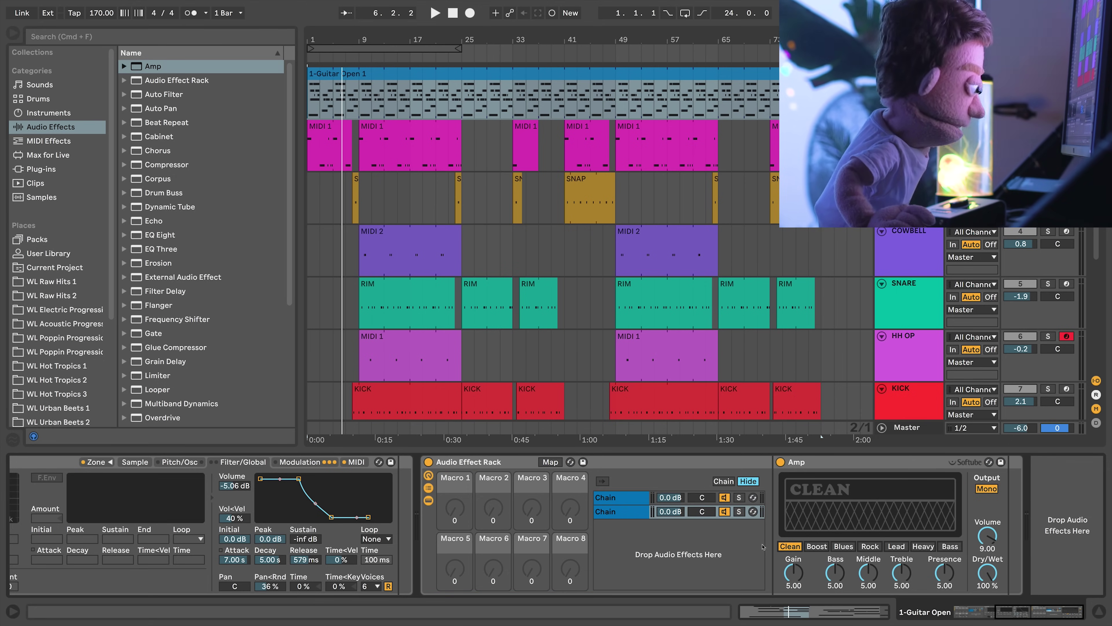
# Compare the Blues and Clean Amp chains during playback, silencing each chain in turn.
pyautogui.click(622, 499)
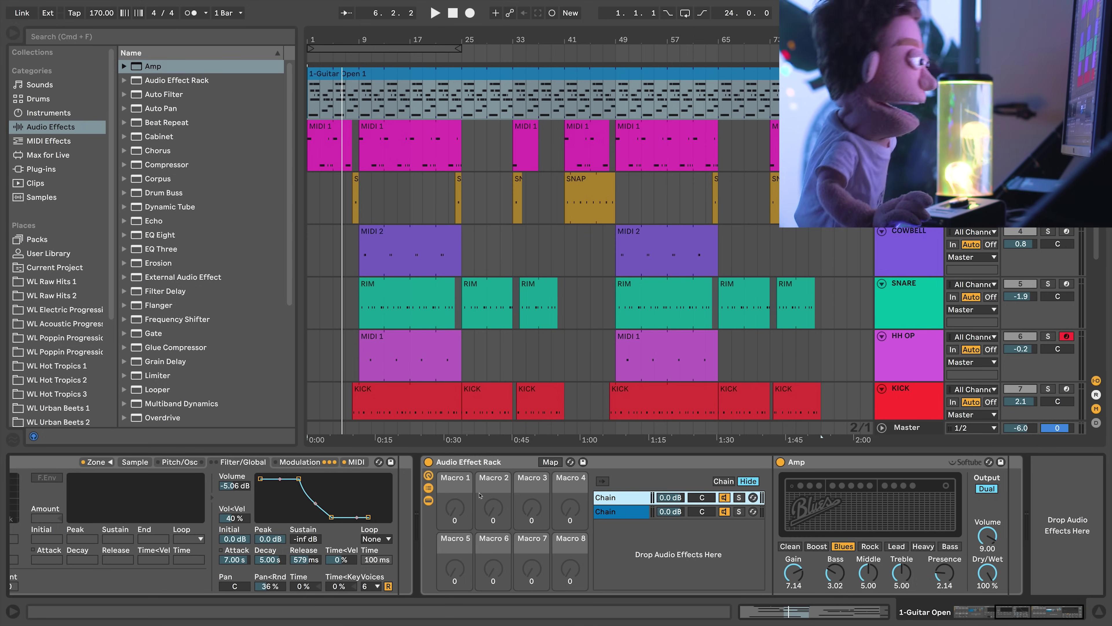
pyautogui.click(618, 513)
pyautogui.click(621, 499)
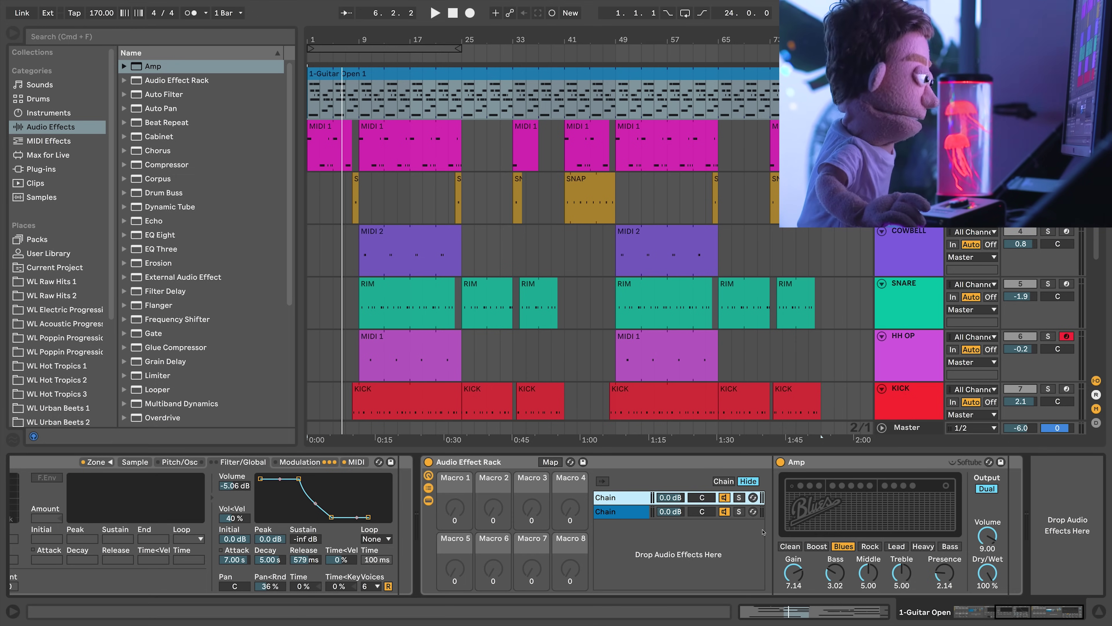
pyautogui.press('space')
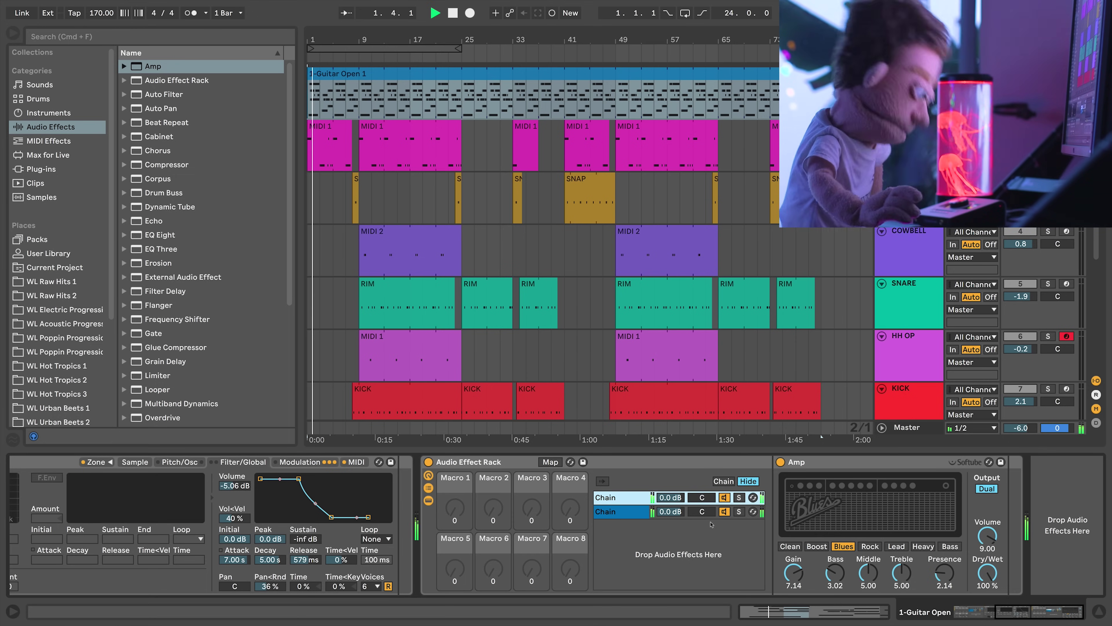
pyautogui.click(727, 498)
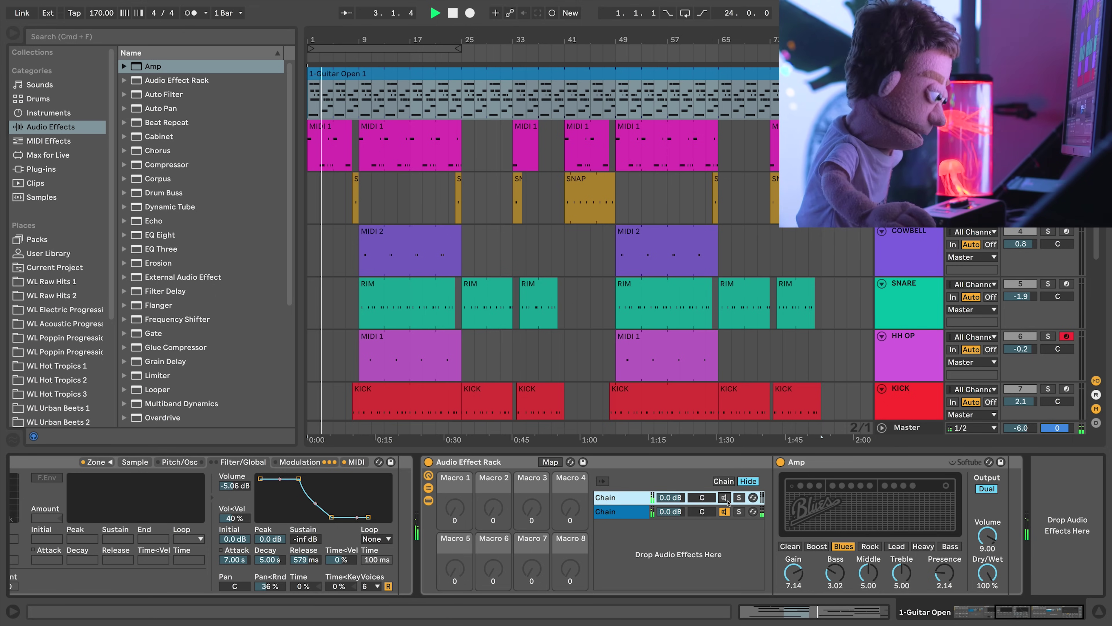
pyautogui.click(725, 498)
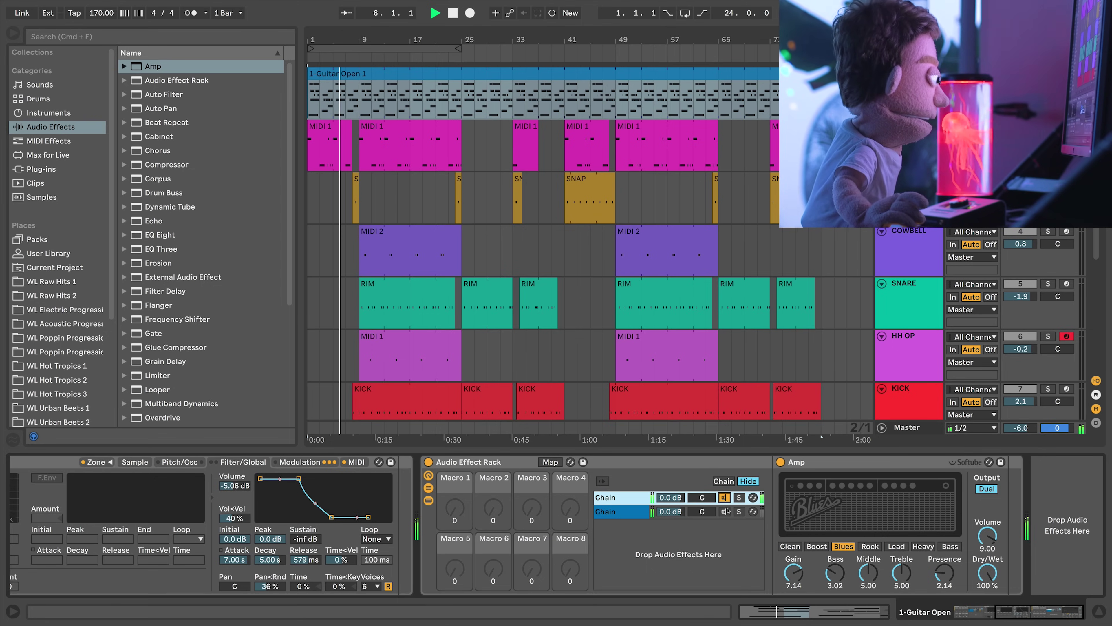
pyautogui.click(725, 512)
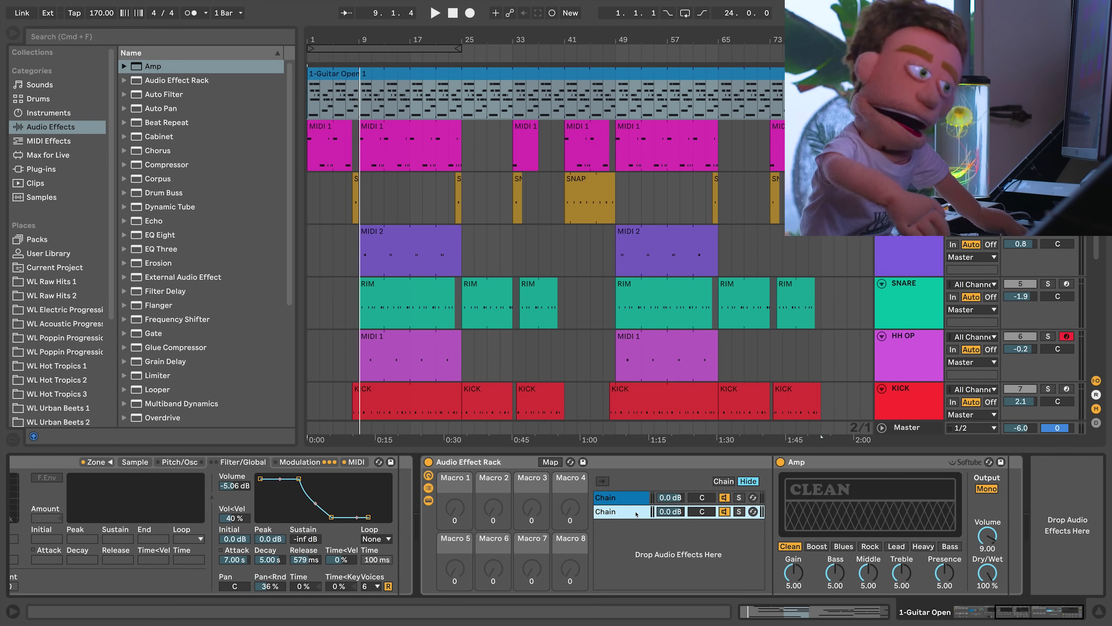
# Select both Amp chains, show the rack's chain zones and extend both zones across the full 0 to 127 range.
pyautogui.rightClick(639, 534)
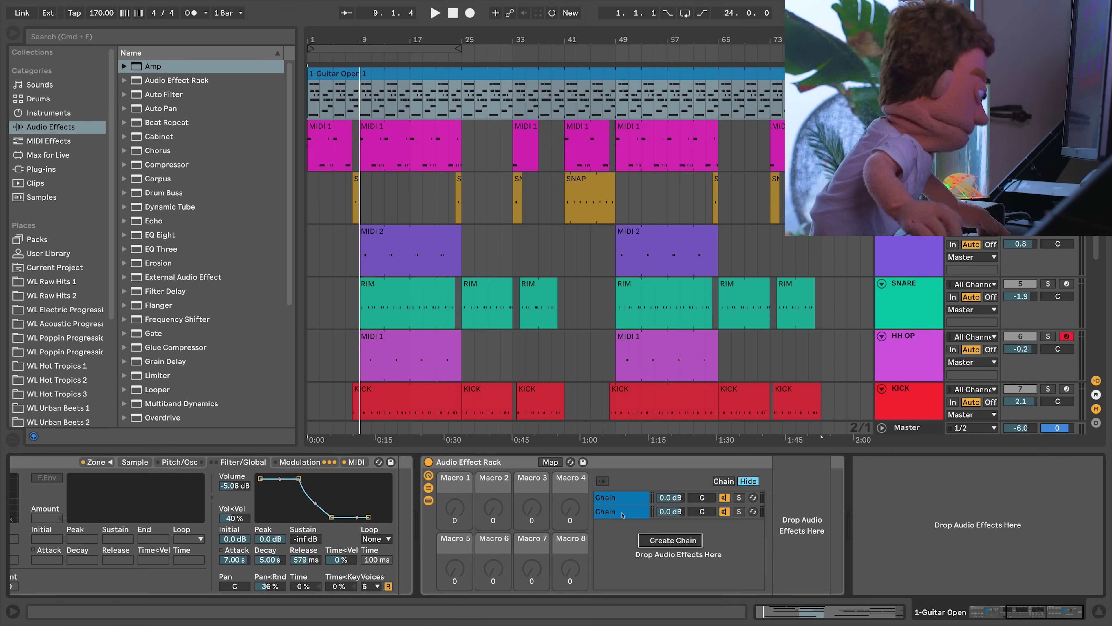
pyautogui.click(622, 498)
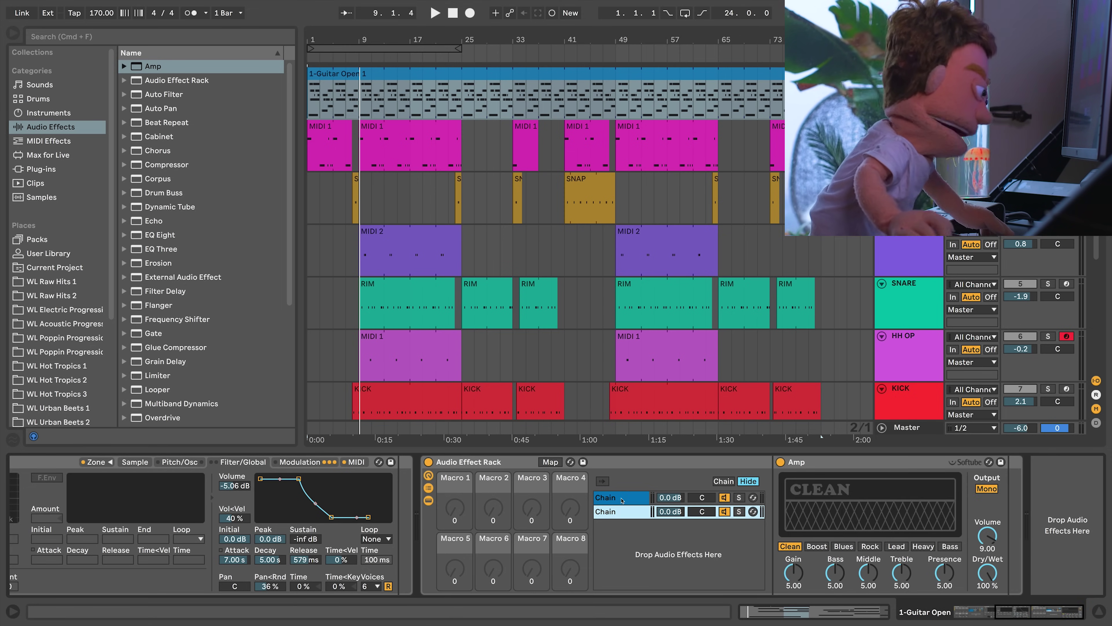
pyautogui.keyDown('shift'); pyautogui.click(624, 512); pyautogui.keyUp('shift')
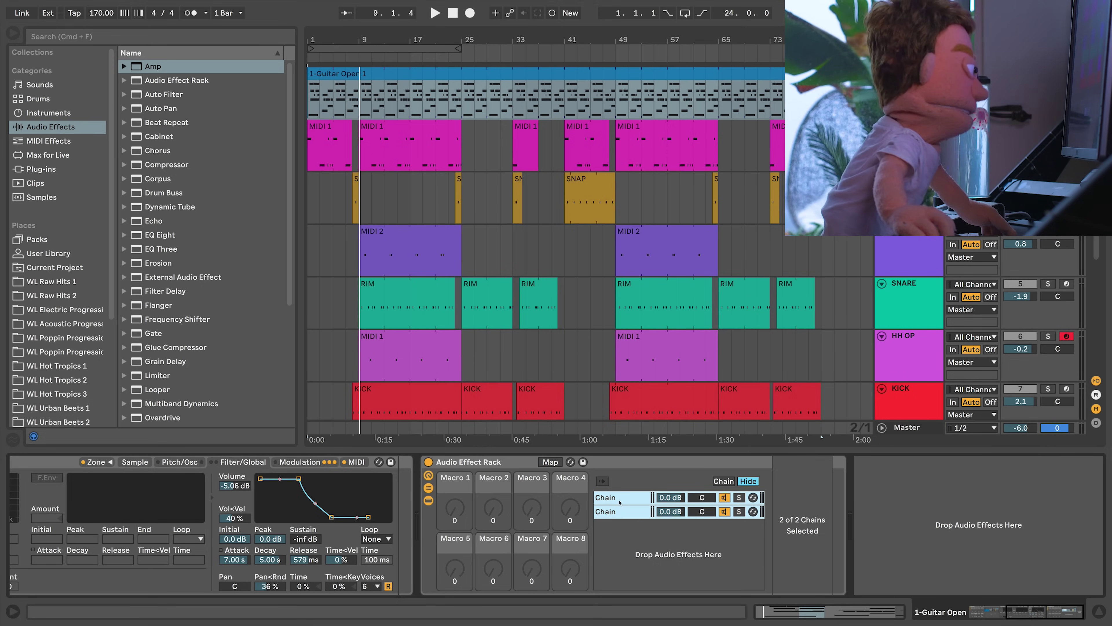
pyautogui.click(727, 482)
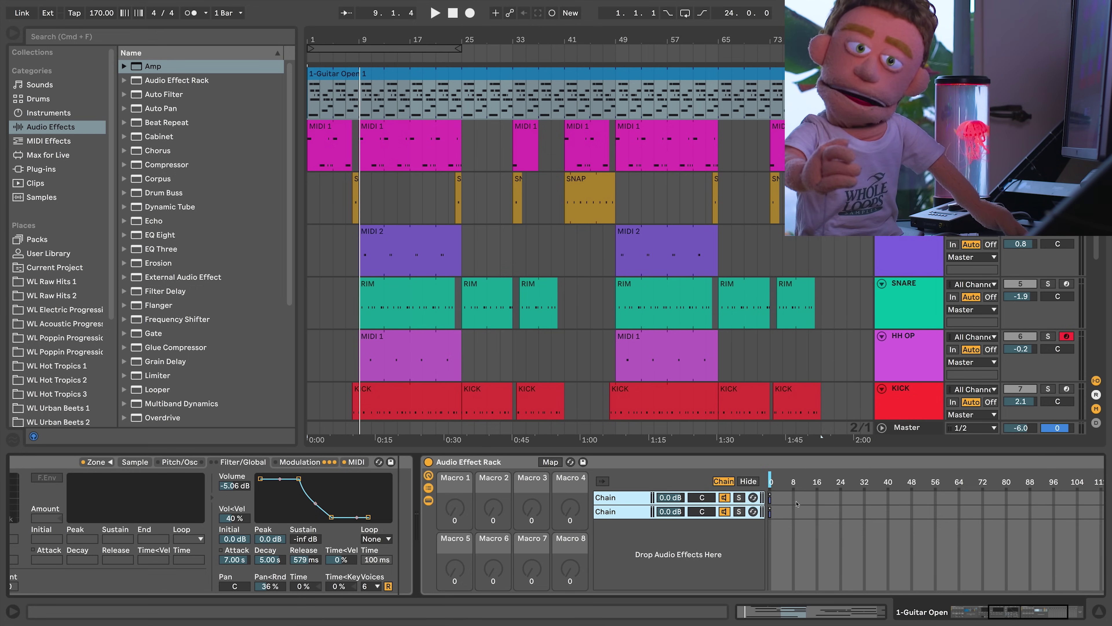
pyautogui.hscroll(5, 797, 505)
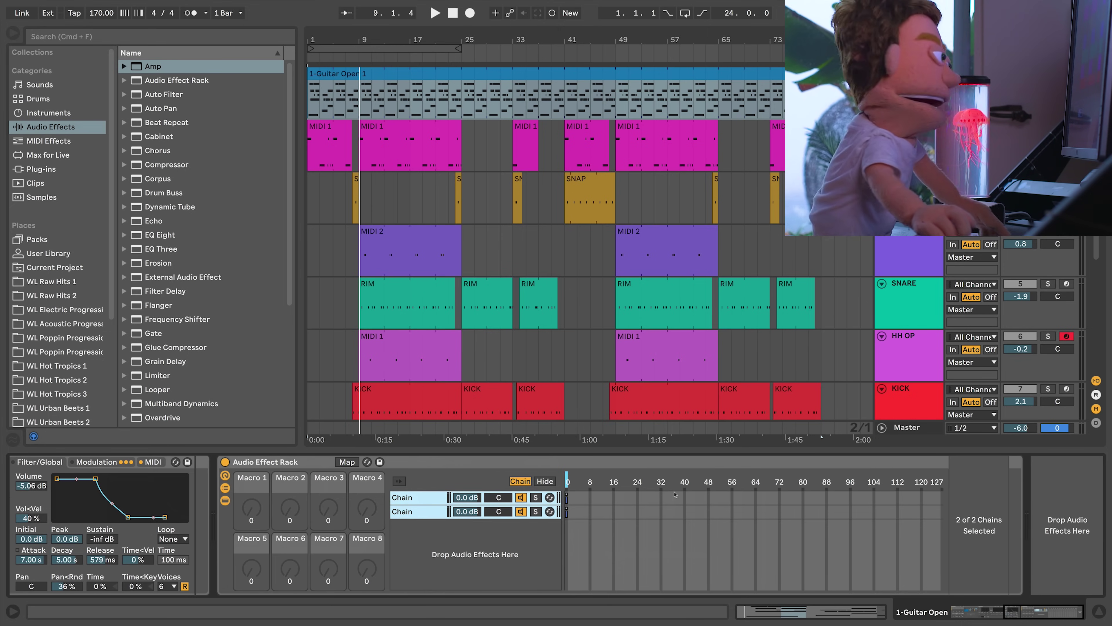
pyautogui.click(253, 507)
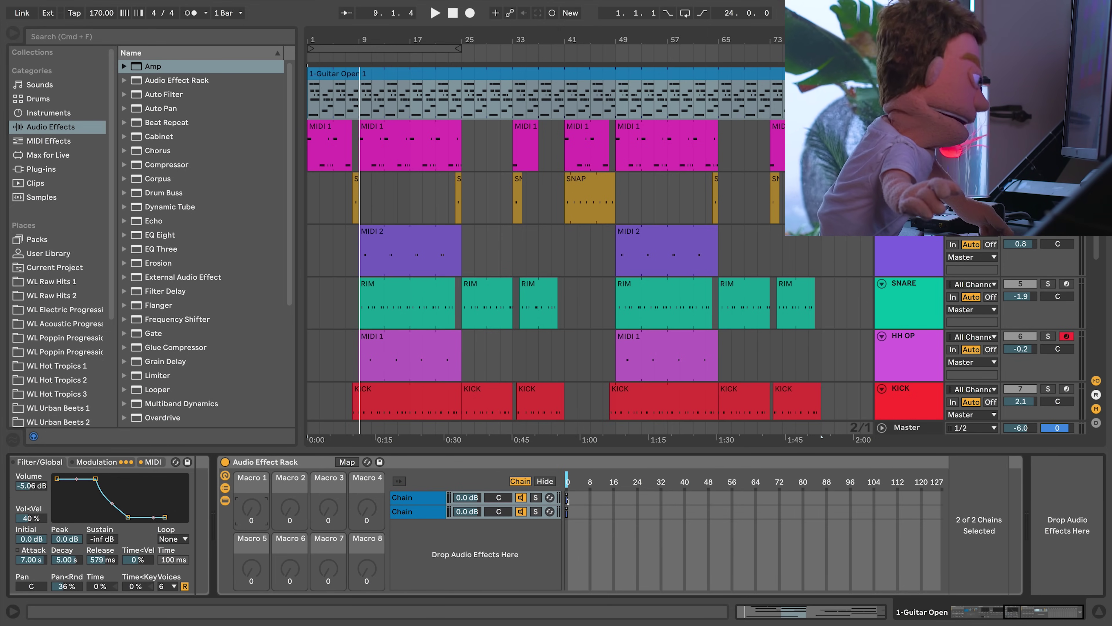
pyautogui.moveTo(567, 504); pyautogui.dragTo(957, 513)
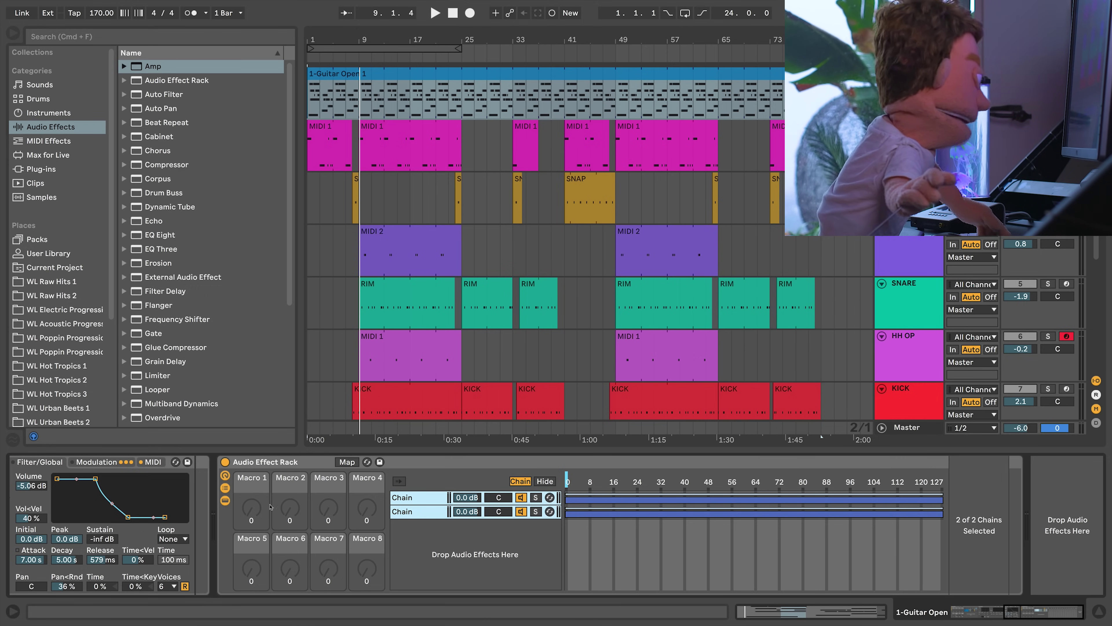
pyautogui.click(253, 508)
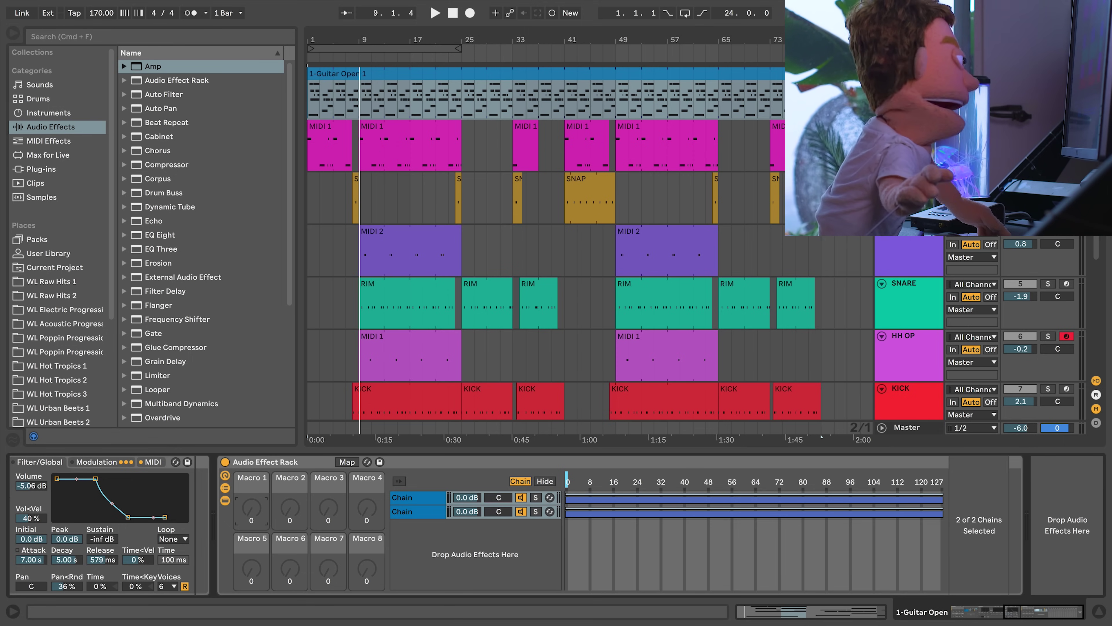
# Create a third, empty chain in the Audio Effect Rack and name it DRY.
pyautogui.rightClick(428, 551)
pyautogui.rightClick(416, 534)
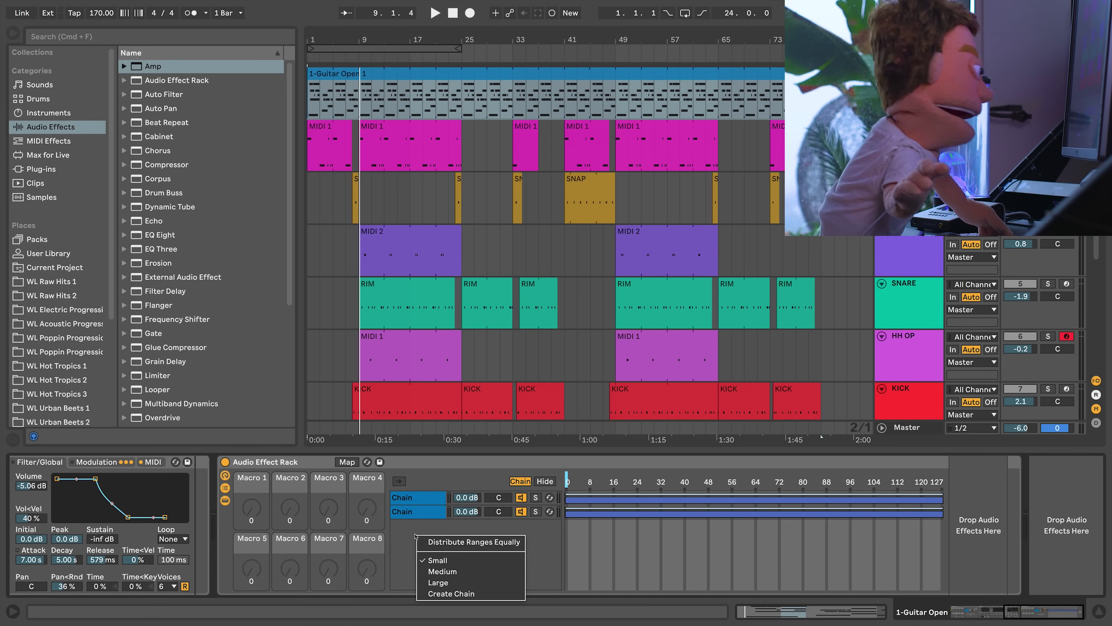
pyautogui.click(445, 594)
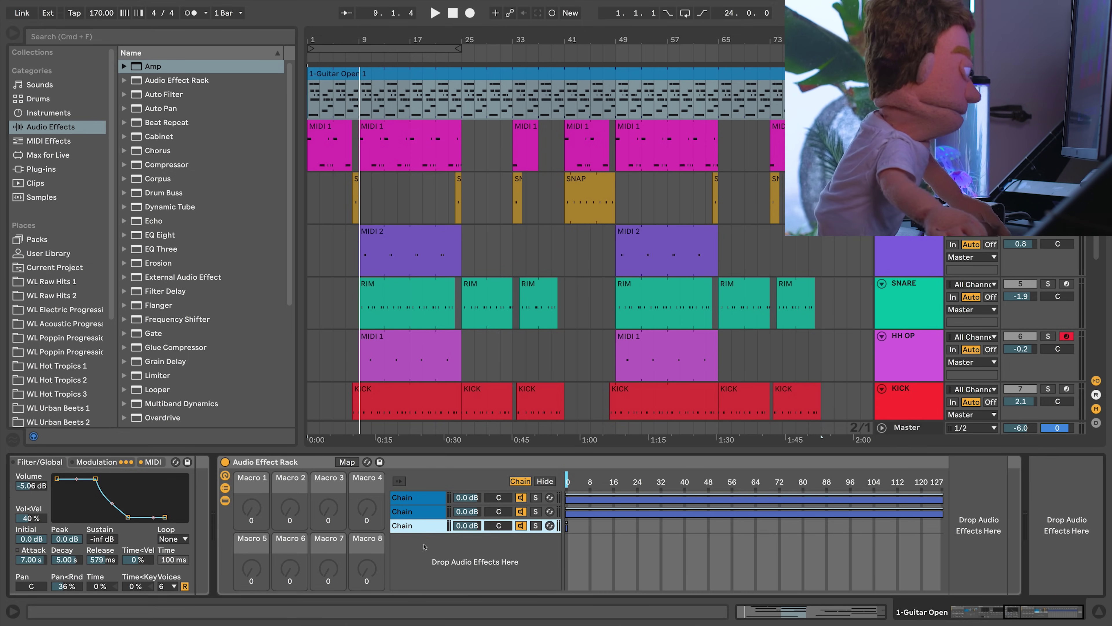
# Rename the Clean Amp's chain as CLEAN and the Blues Amp's chain as BLUES.
pyautogui.click(411, 511)
pyautogui.press('super+r')
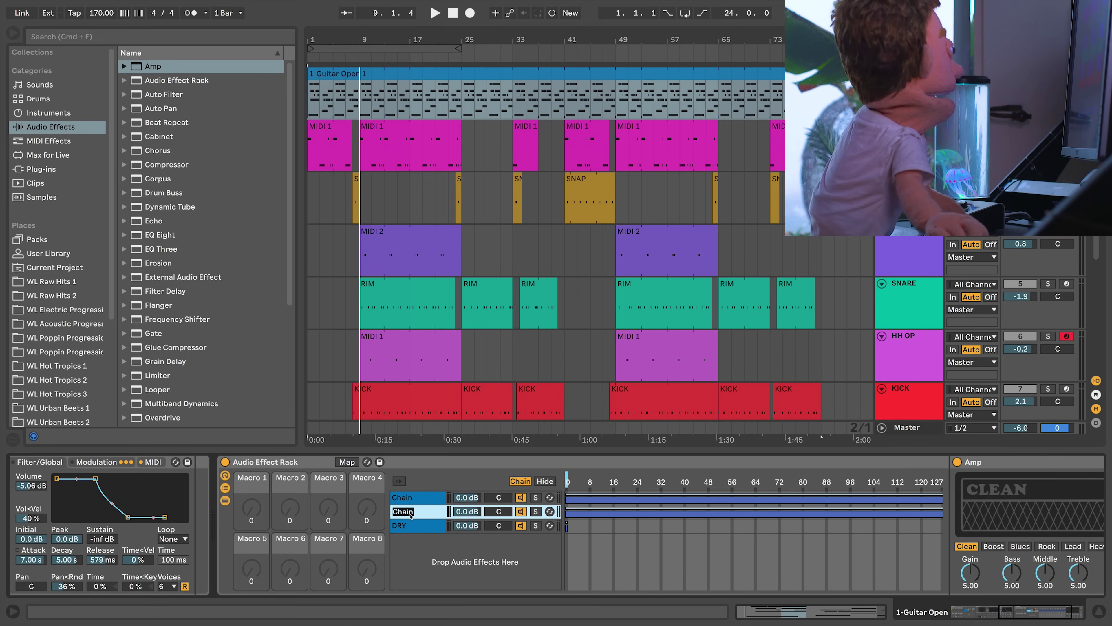
pyautogui.write('CLEAN')
pyautogui.click(412, 498)
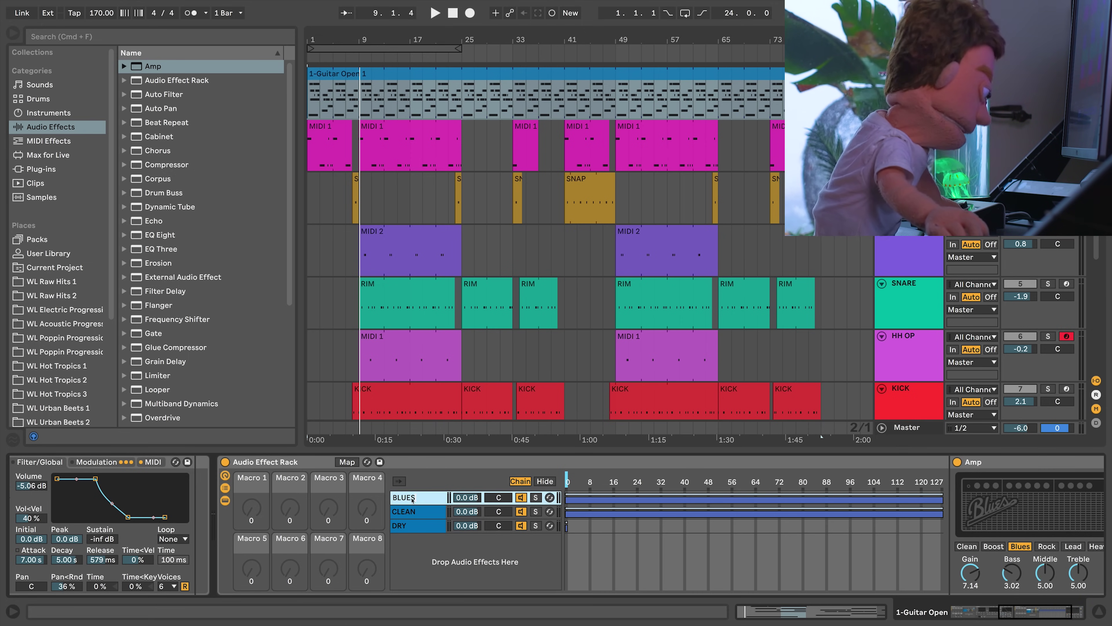
# Name the chain that holds the Blues Amp BLUES, and select the DRY chain.
pyautogui.press('super+r')
pyautogui.write('BLUES')
pyautogui.click(418, 525)
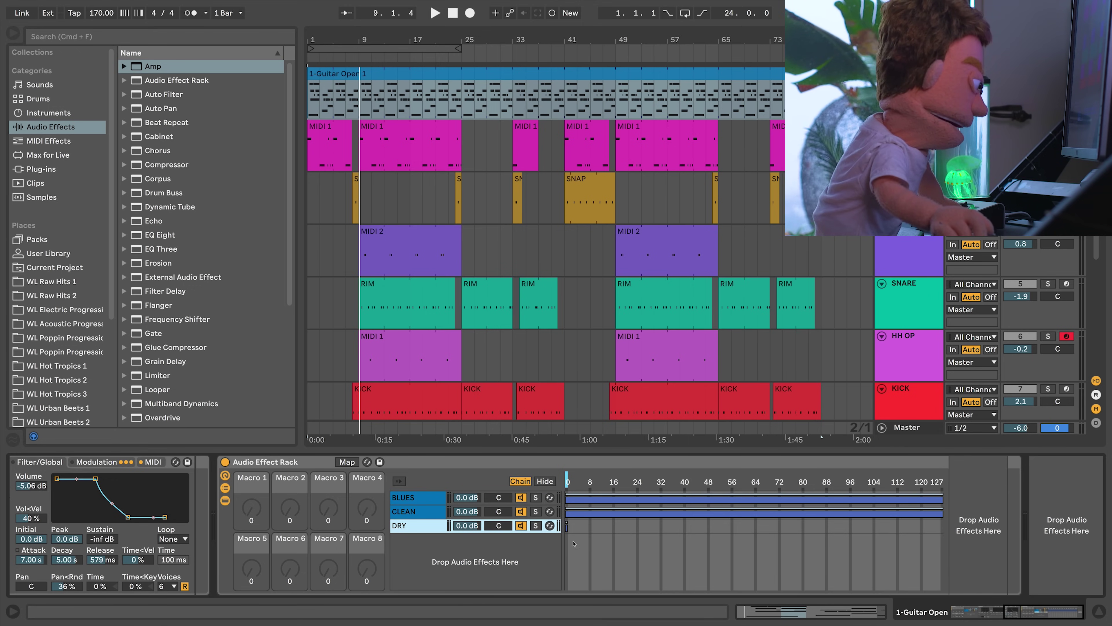
# Stretch the DRY zone across 0 to 127 as a fade-in, and fade the CLEAN and BLUES zones out toward 127.
pyautogui.moveTo(572, 540); pyautogui.dragTo(942, 540)
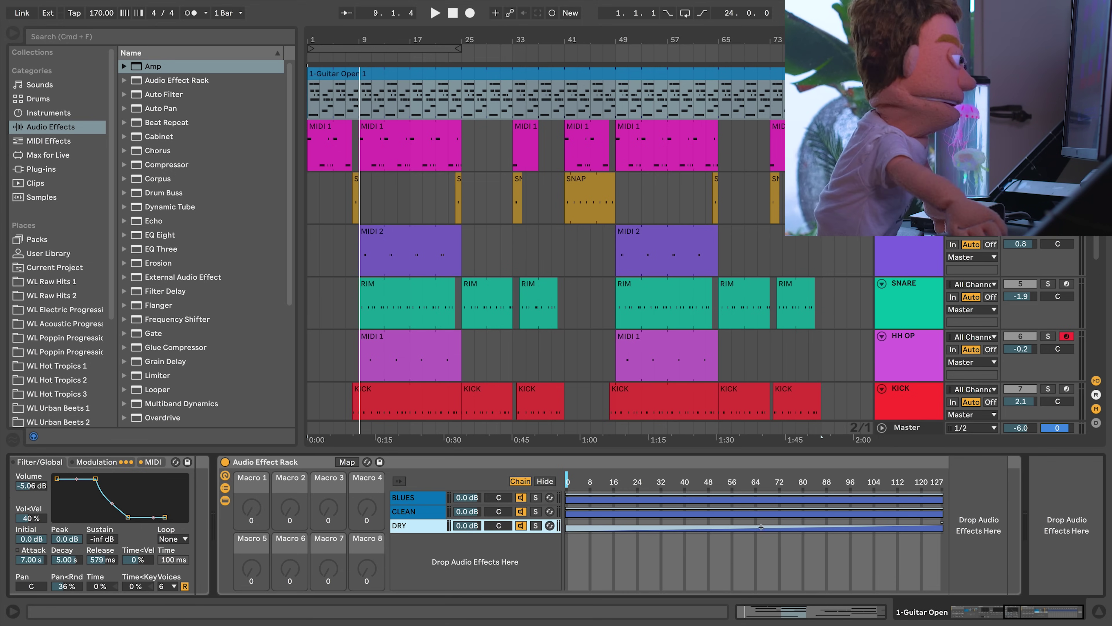
pyautogui.click(939, 511)
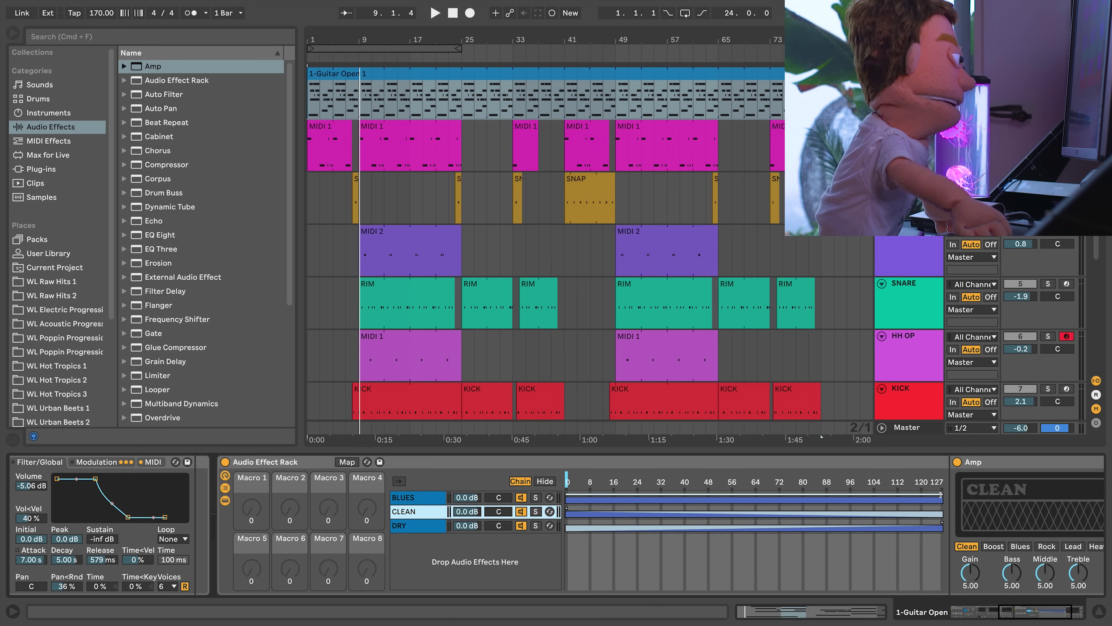
pyautogui.moveTo(942, 494); pyautogui.dragTo(567, 495)
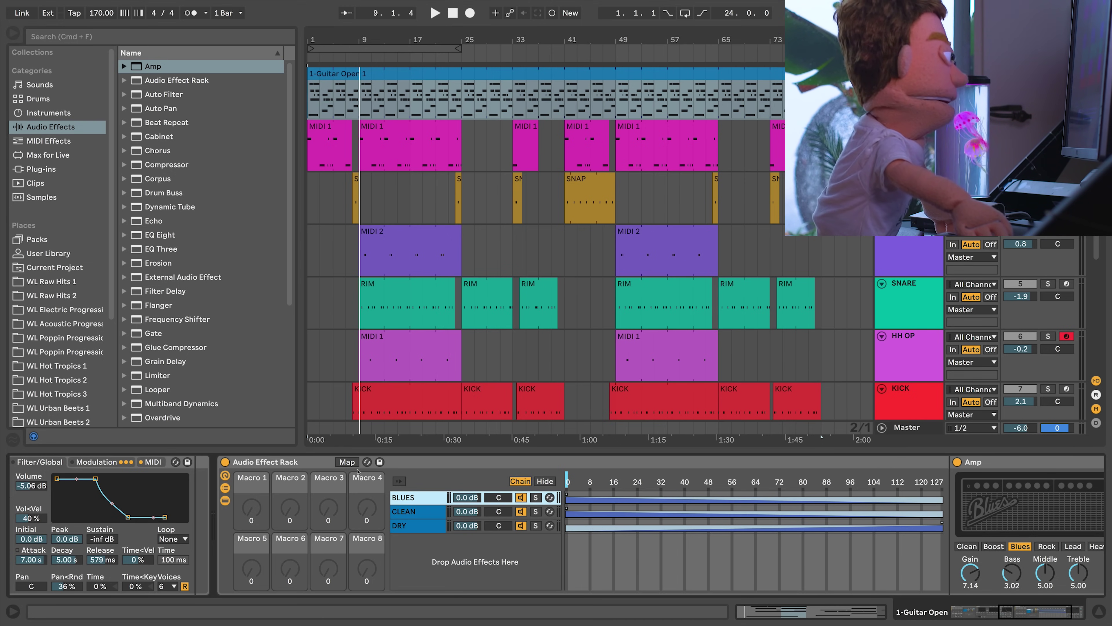
# Map the rack's Chain Selector to Macro 1 and sweep the macro up to 127 and back to 0 during playback.
pyautogui.click(347, 463)
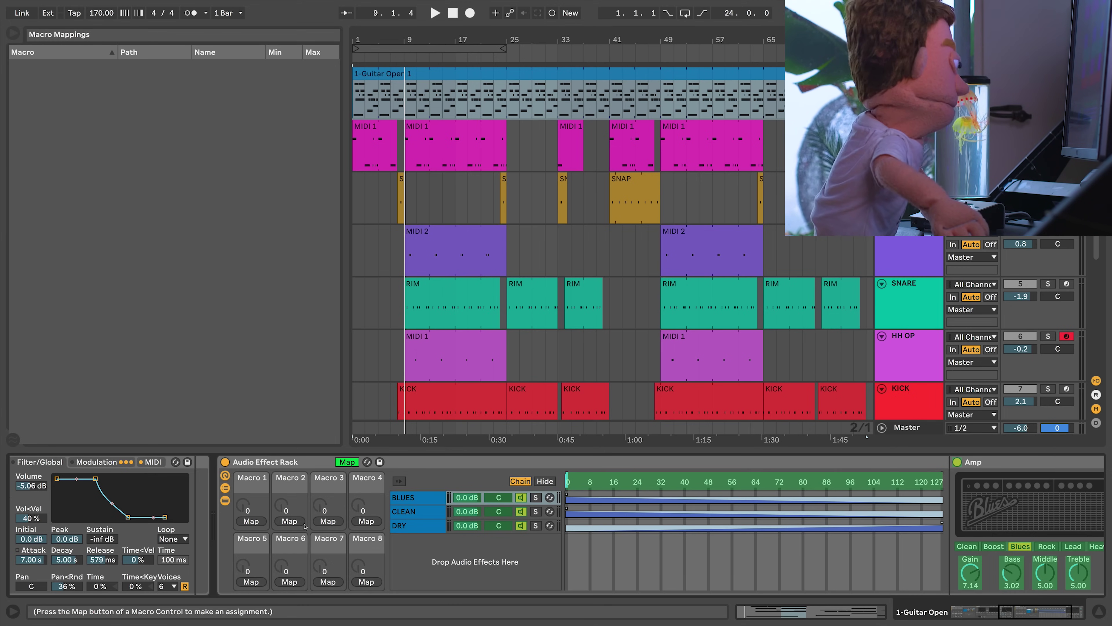
pyautogui.click(254, 521)
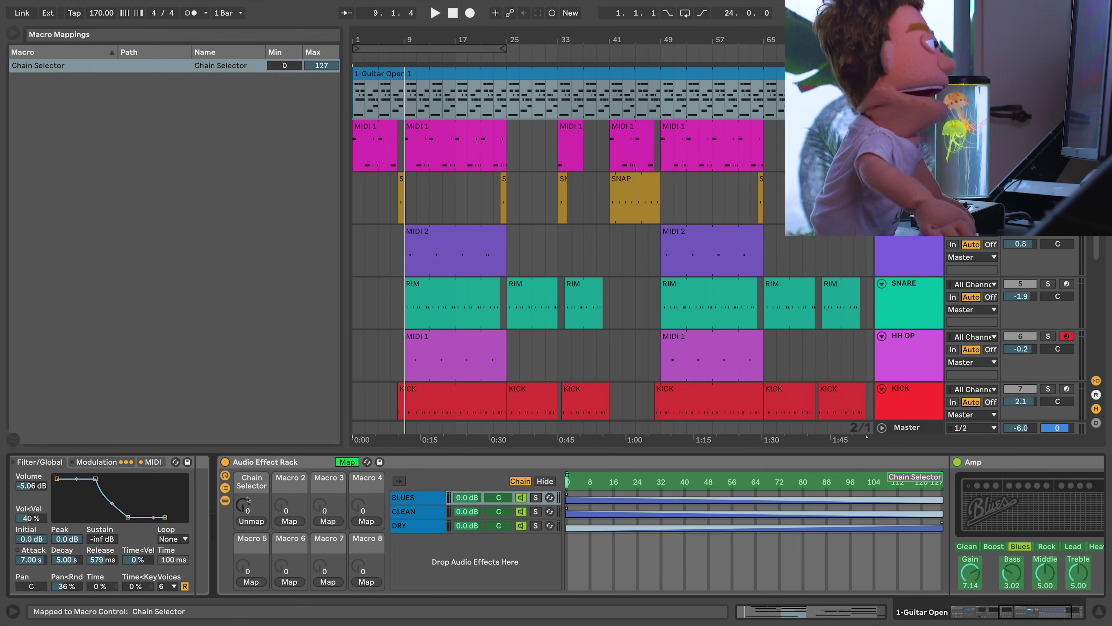
pyautogui.moveTo(247, 501); pyautogui.dragTo(247, 438)
pyautogui.press('space')
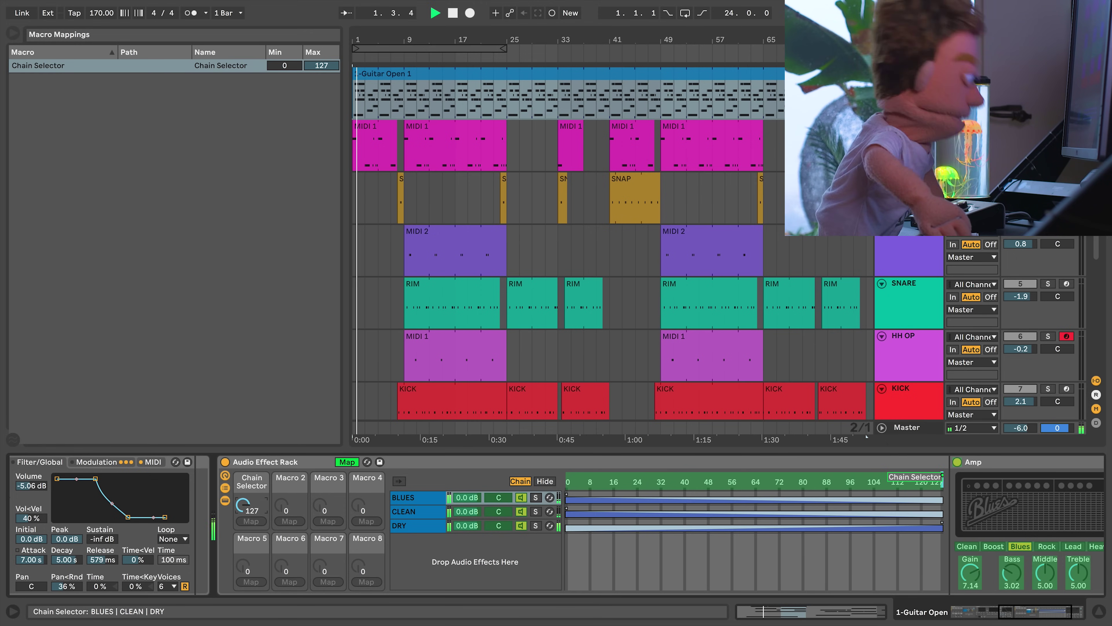
pyautogui.moveTo(248, 500); pyautogui.dragTo(247, 557)
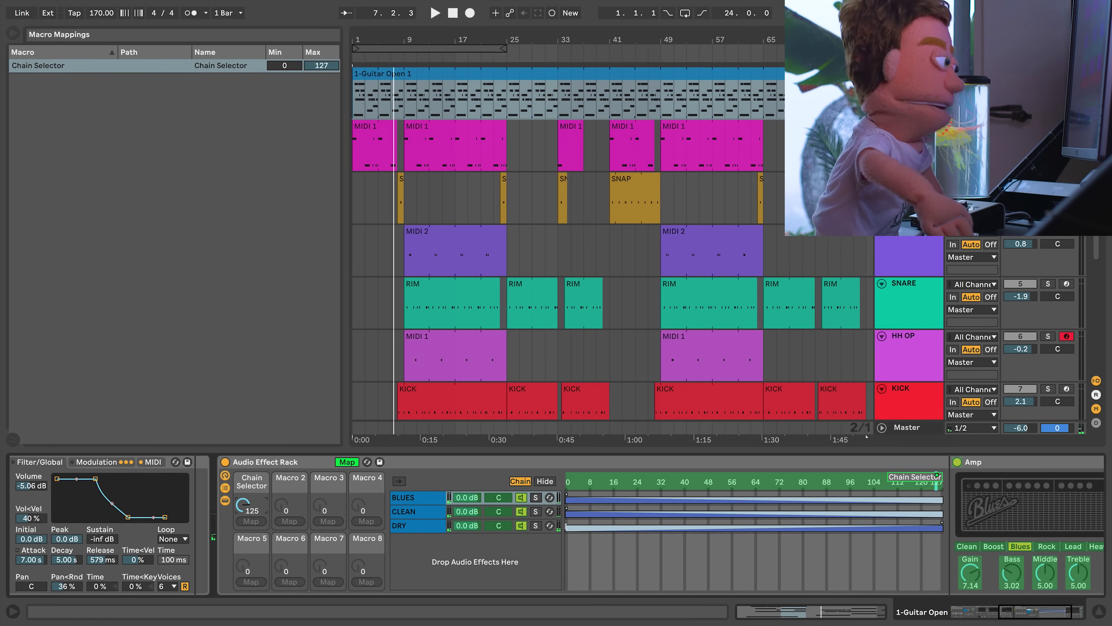
# Reverse the zone crossfades so DRY fades out toward 127 while CLEAN and BLUES fade in.
pyautogui.moveTo(567, 527); pyautogui.dragTo(551, 526)
pyautogui.click(936, 523)
pyautogui.moveTo(932, 522); pyautogui.dragTo(566, 521)
pyautogui.moveTo(941, 521); pyautogui.dragTo(566, 523)
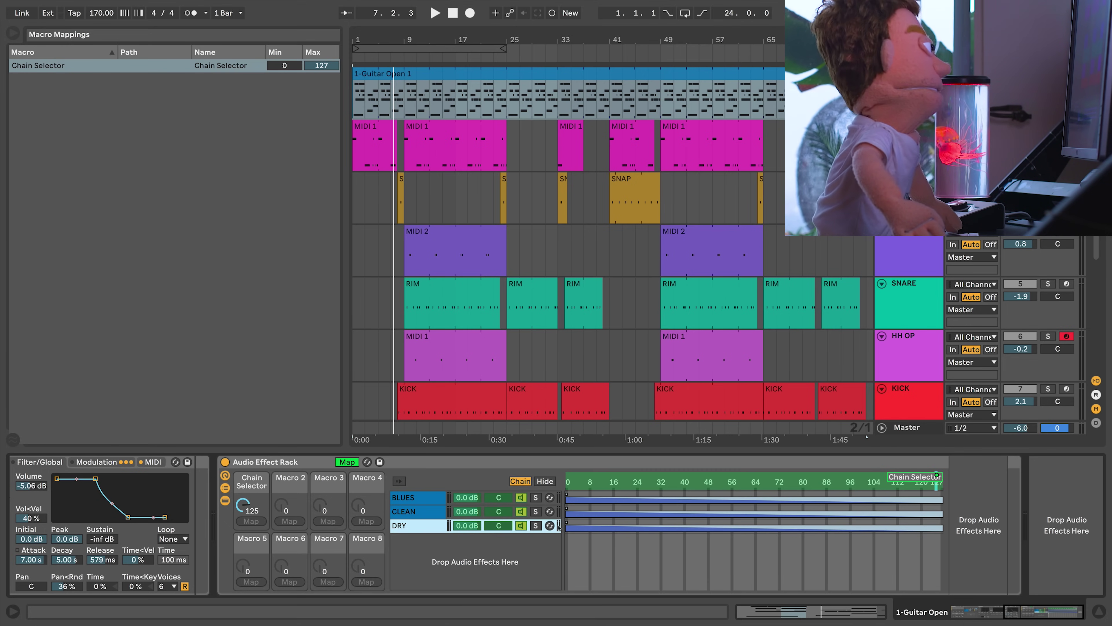
pyautogui.click(567, 508)
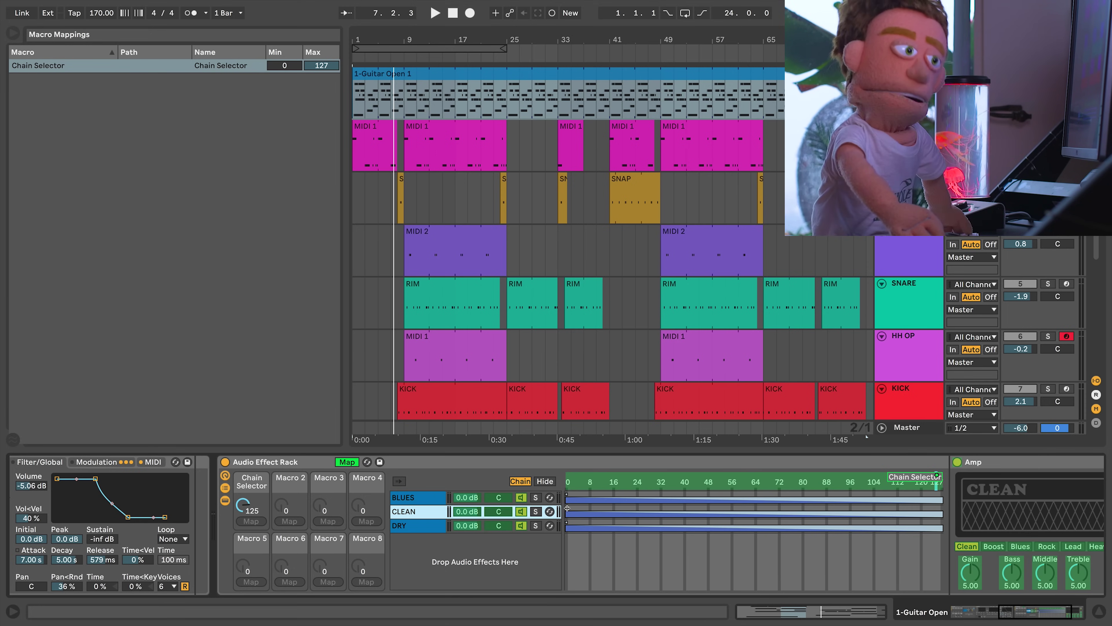
# Play the guitar track and turn the Chain Selector macro down to hear the reversed blend.
pyautogui.press('space')
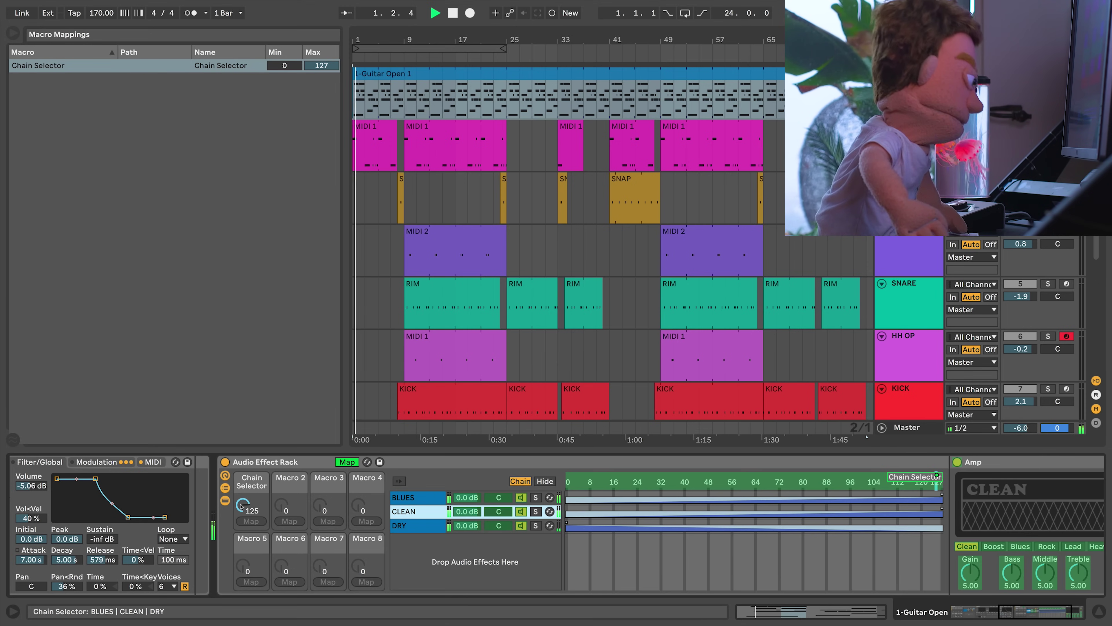
pyautogui.moveTo(243, 506); pyautogui.dragTo(244, 576)
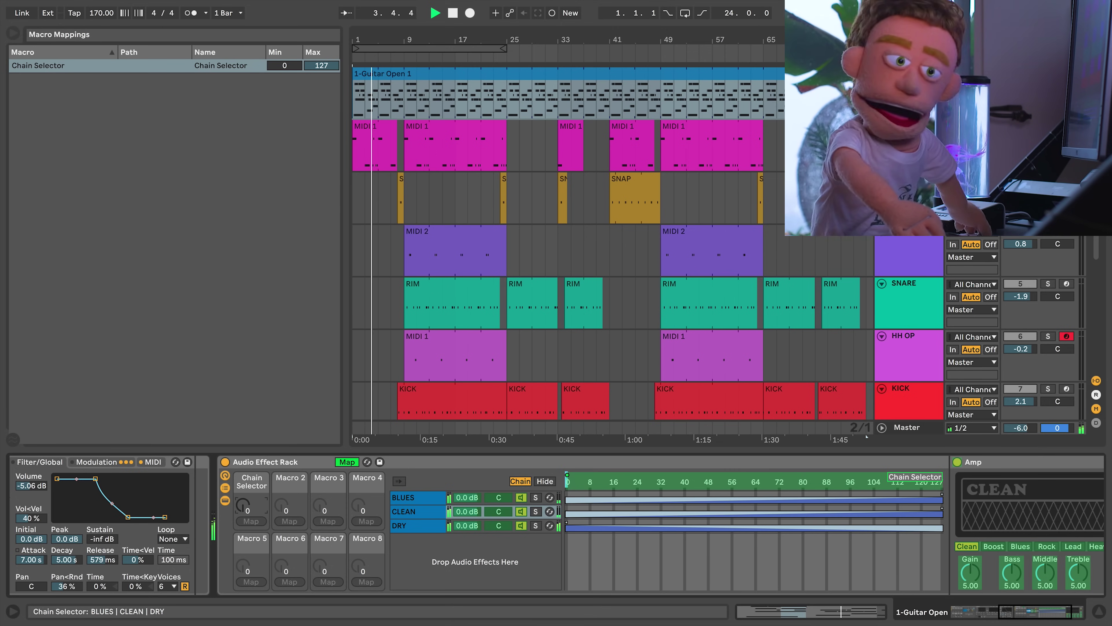
pyautogui.moveTo(244, 505); pyautogui.dragTo(243, 504)
pyautogui.press('space')
# Rename the Chain Selector macro as WET/DRY.
pyautogui.rightClick(248, 485)
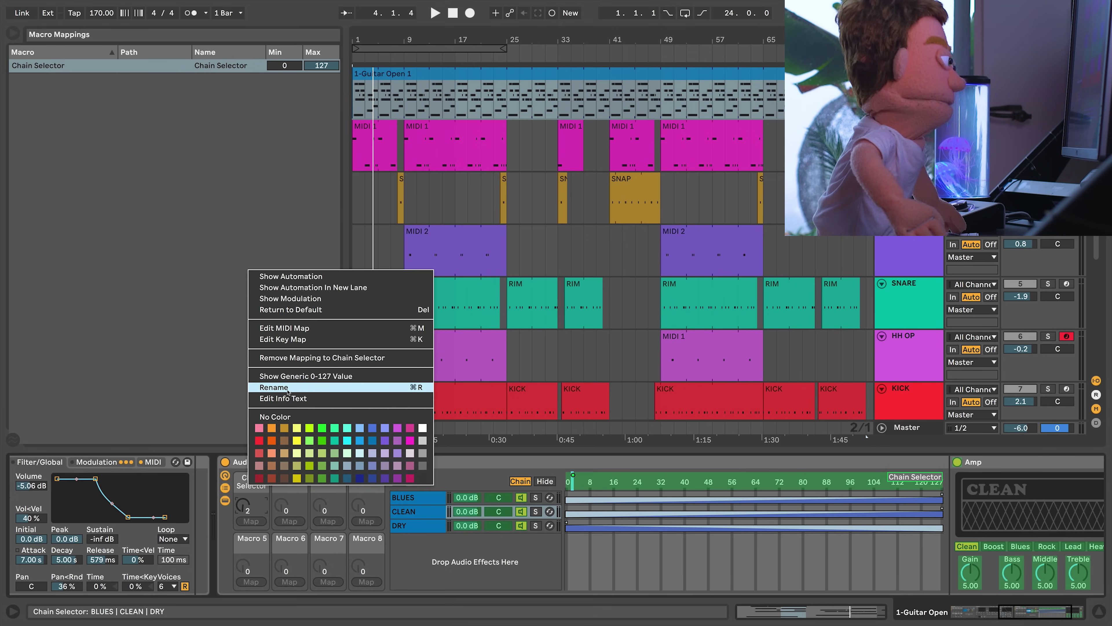
pyautogui.click(307, 387)
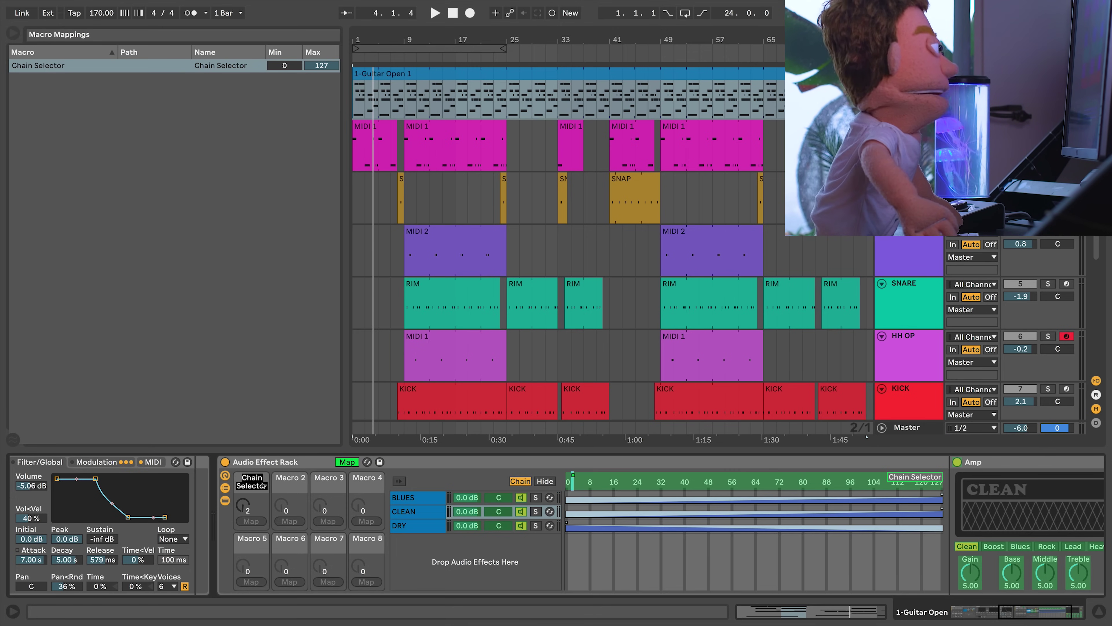
pyautogui.write('WET/DRY')
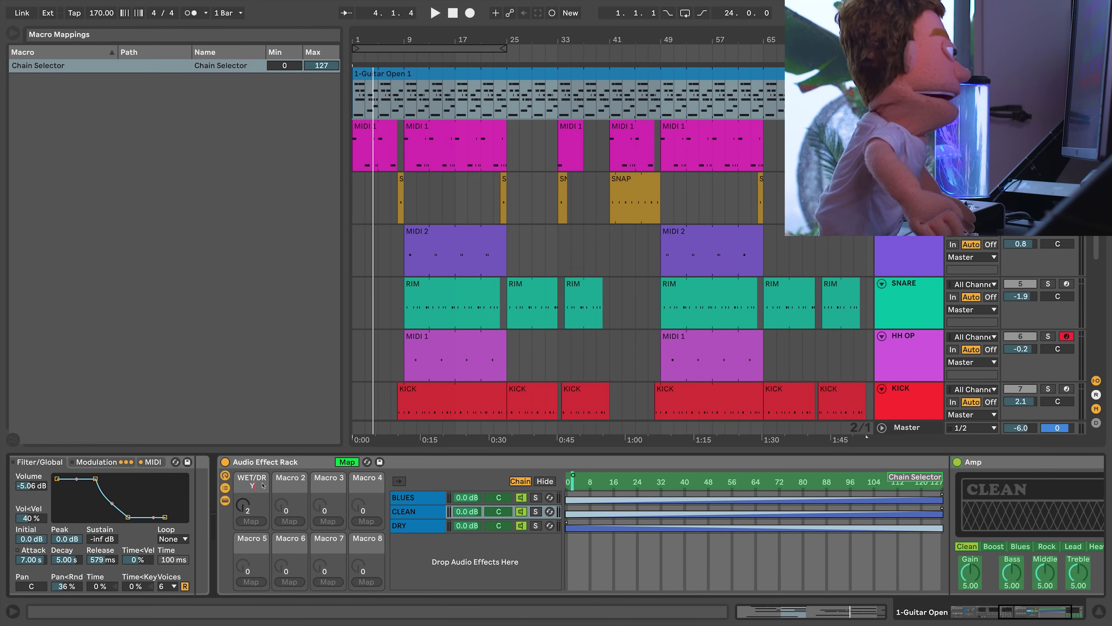
pyautogui.press('Return')
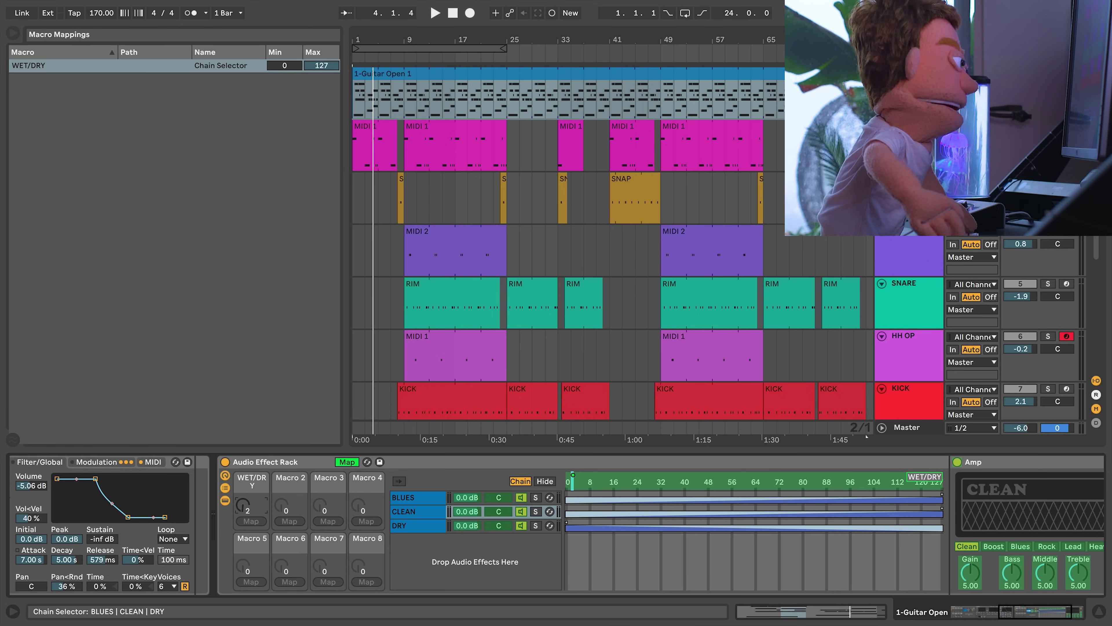
# Turn the WET/DRY macro up to 127 during playback, and go through the BLUES, CLEAN and DRY chains.
pyautogui.press('space')
pyautogui.moveTo(244, 505); pyautogui.dragTo(244, 412)
pyautogui.press('space')
pyautogui.click(421, 503)
pyautogui.click(418, 514)
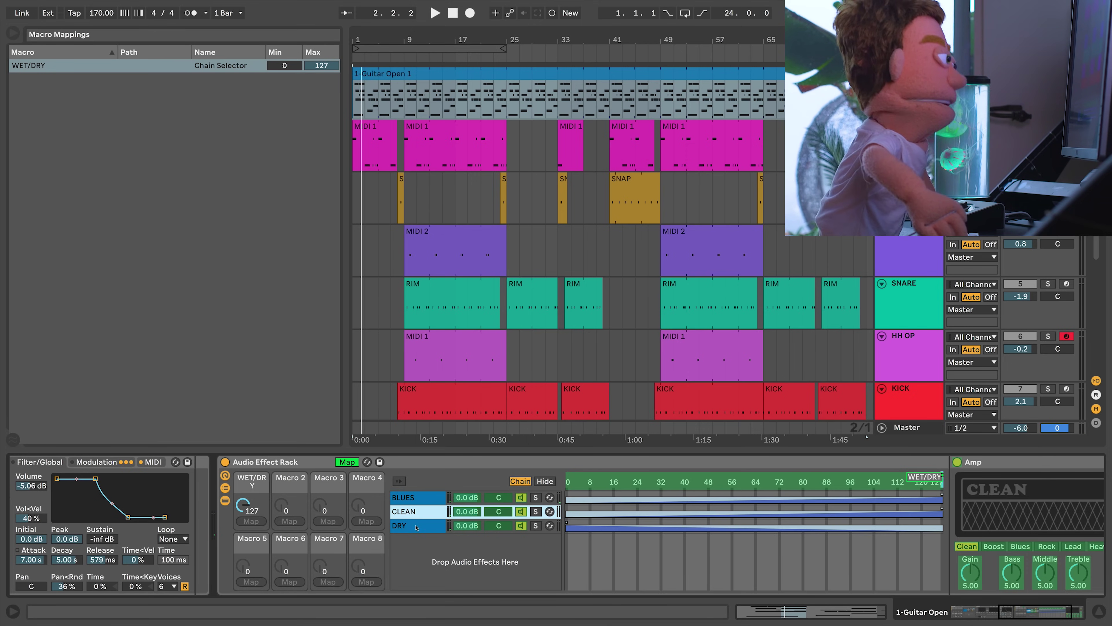
pyautogui.click(416, 527)
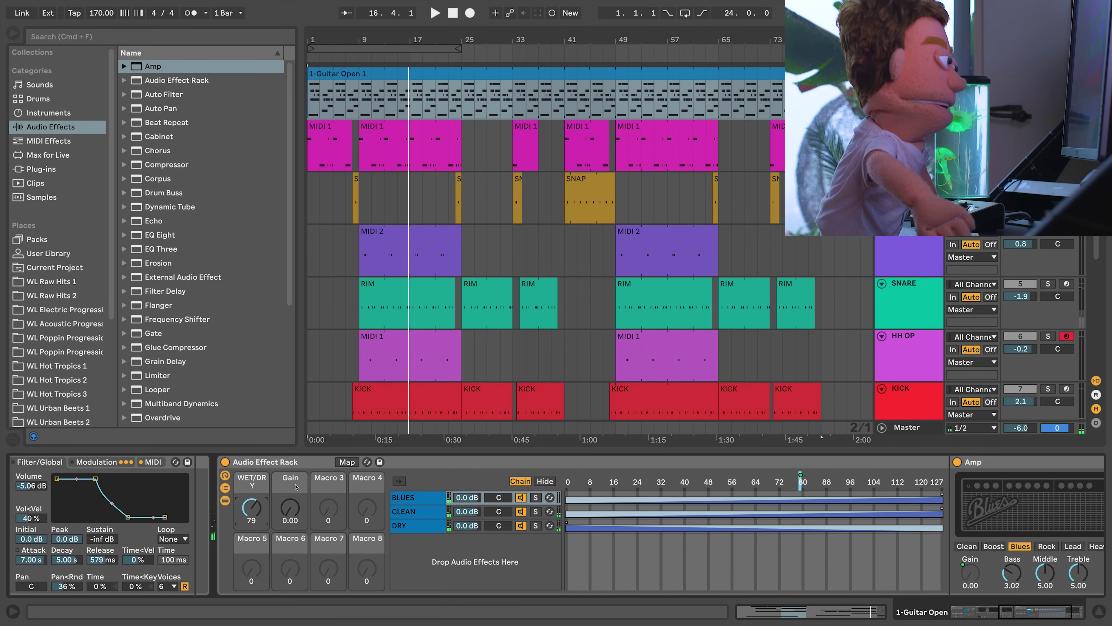
# Replace the Gain mapping on Macro 2 with the Treble controls of both the CLEAN and BLUES Amps.
pyautogui.rightClick(296, 485)
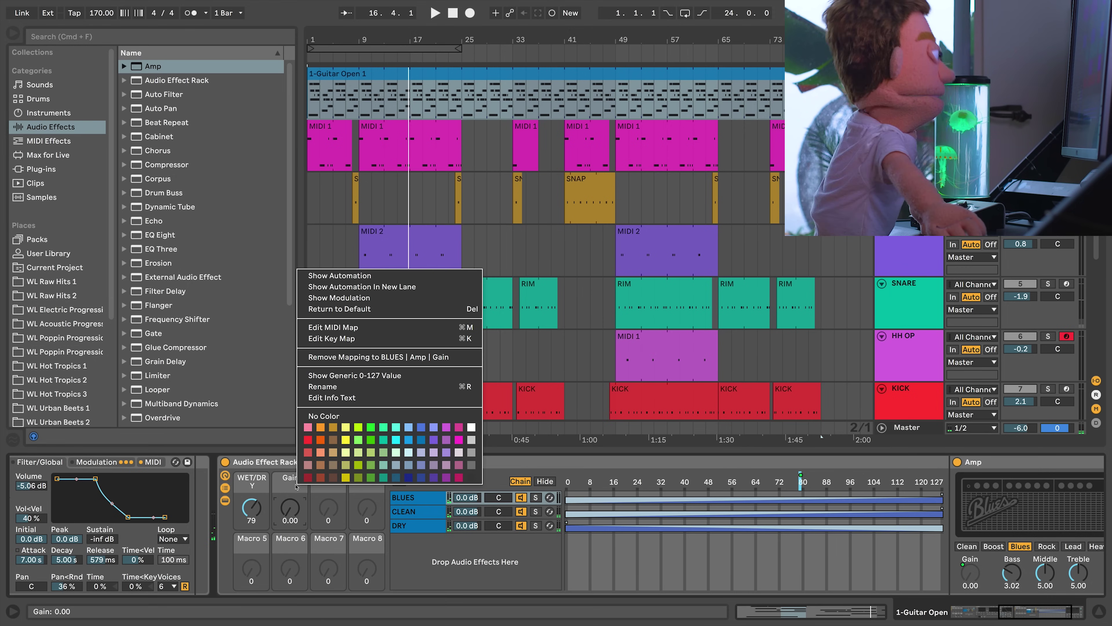
pyautogui.click(344, 357)
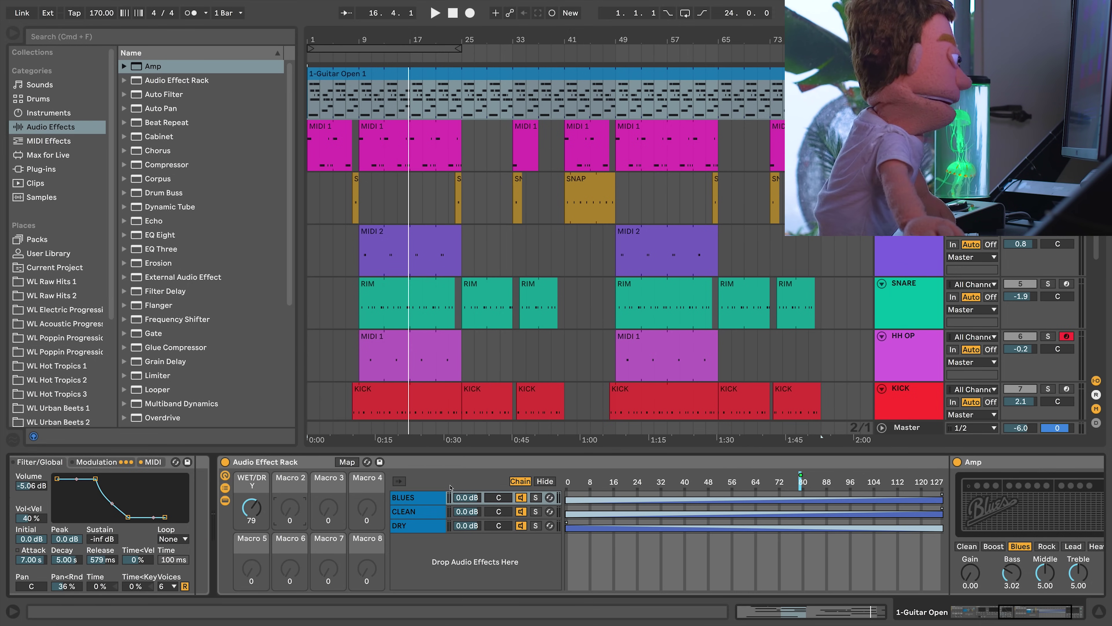
pyautogui.click(432, 511)
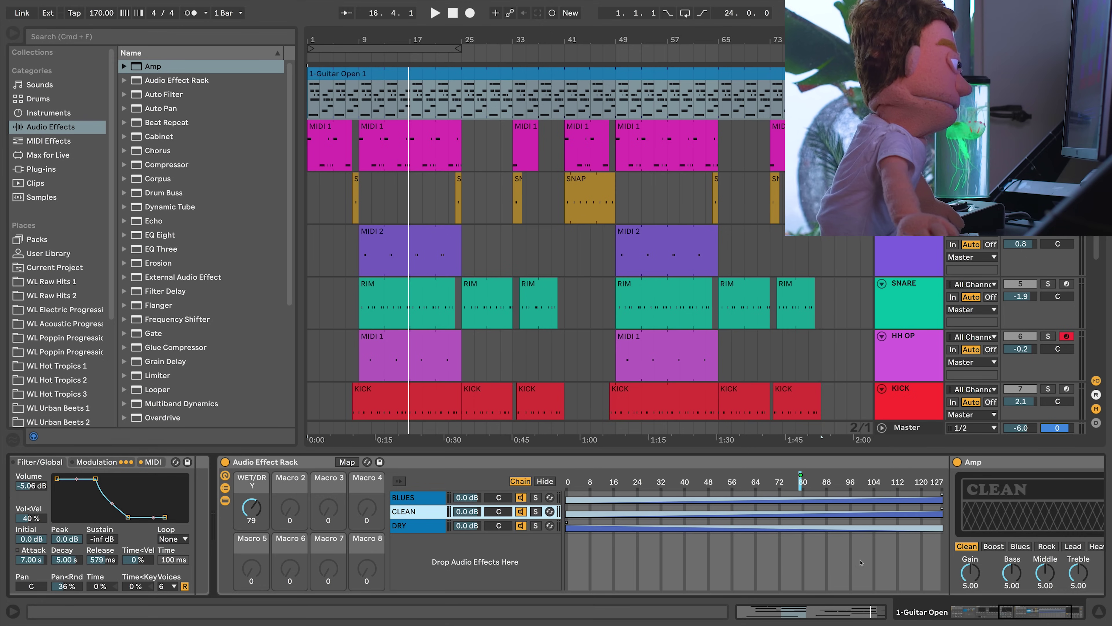
pyautogui.rightClick(1076, 574)
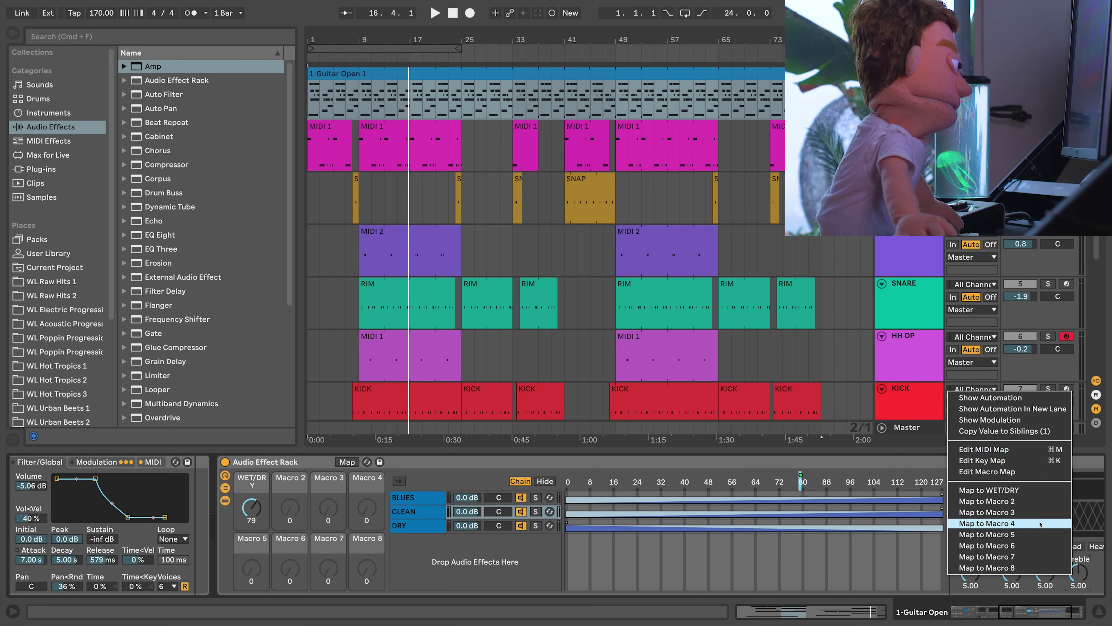
pyautogui.click(1034, 507)
pyautogui.click(412, 498)
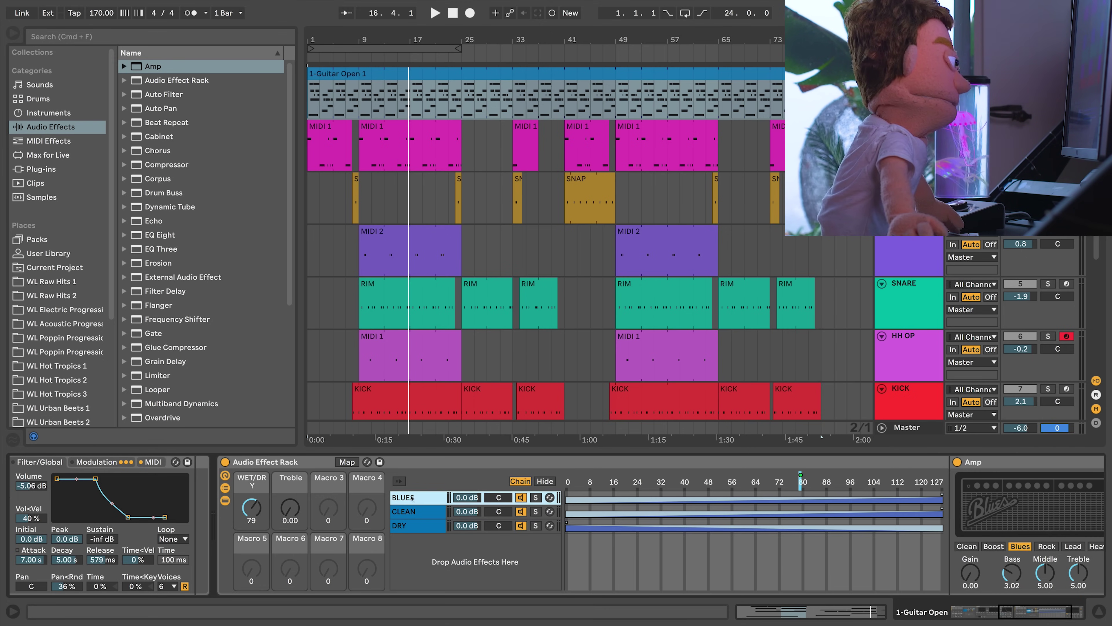
pyautogui.rightClick(1080, 575)
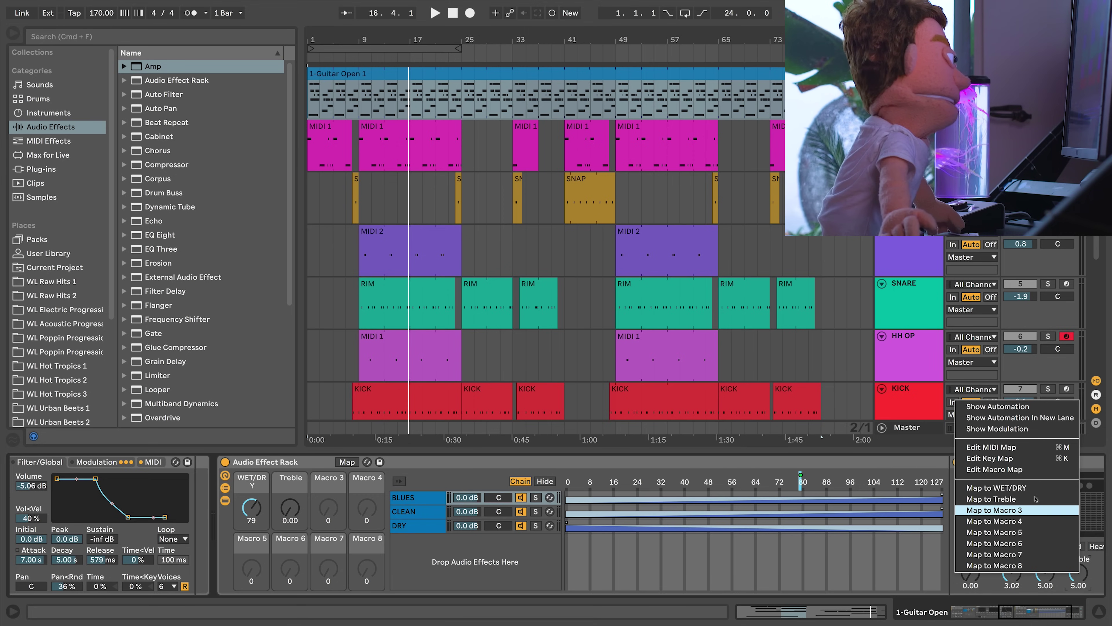
pyautogui.click(1027, 500)
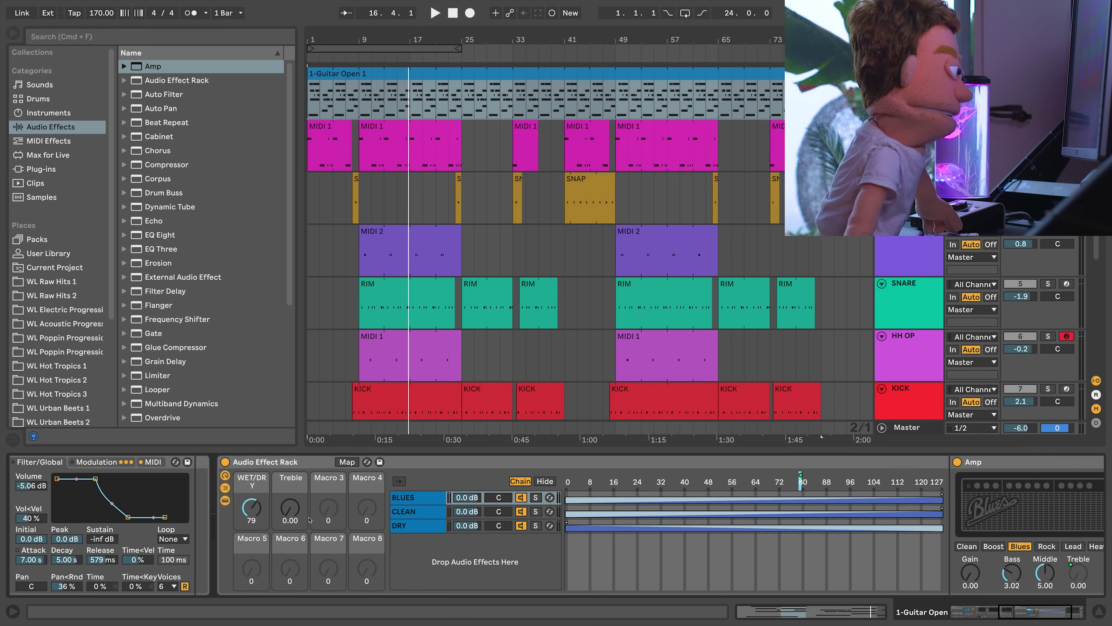
# Set the Treble macro to 6.77 and the WET/DRY macro to 64 while listening to playback.
pyautogui.press('space')
pyautogui.moveTo(290, 511); pyautogui.dragTo(290, 484)
pyautogui.press('space')
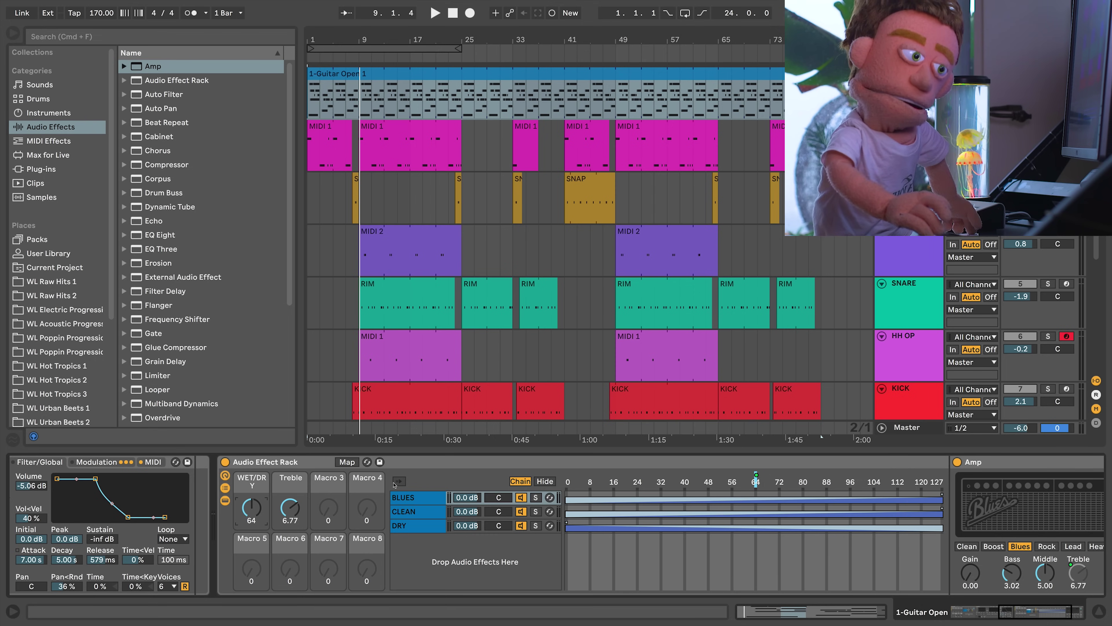
# Add the Echo effect as a fourth chain in the rack, with Dry/Wet at 100 % and Ping Pong mode.
pyautogui.moveTo(146, 221); pyautogui.dragTo(442, 556)
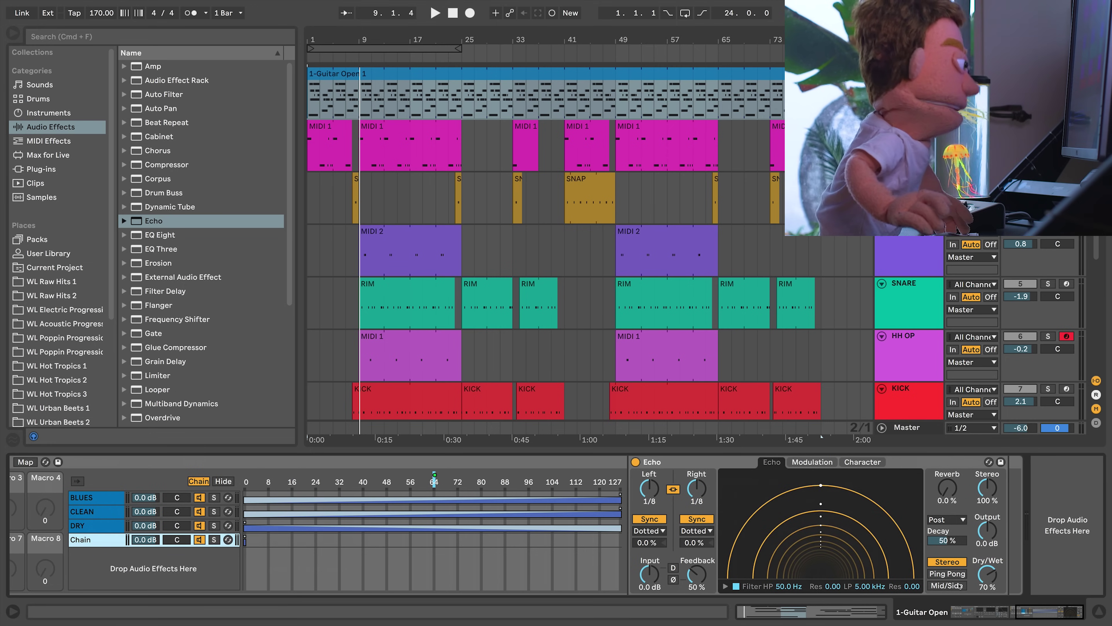
pyautogui.moveTo(985, 568); pyautogui.dragTo(986, 553)
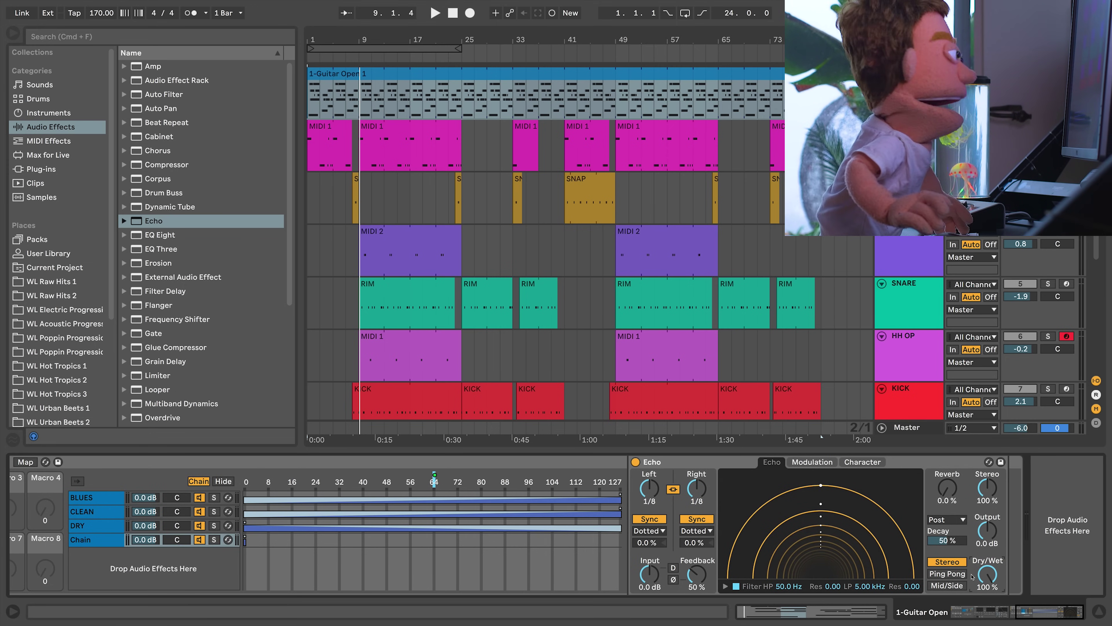
pyautogui.click(958, 574)
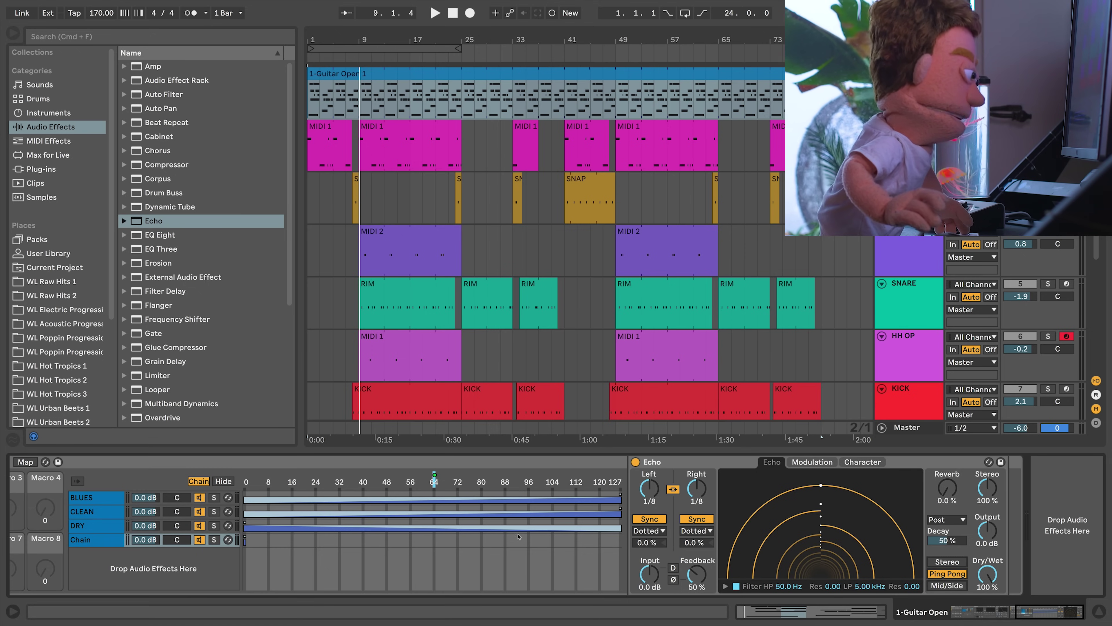
# Audition the rack briefly and extend the Echo chain's zone across the full 0 to 127 range.
pyautogui.press('space')
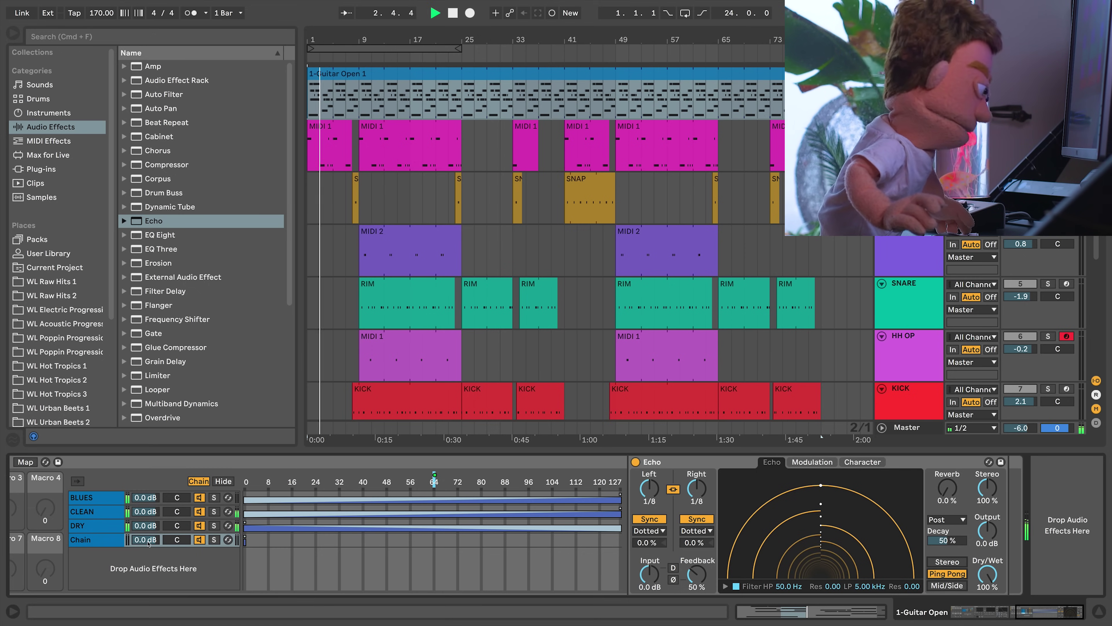
pyautogui.press('space')
pyautogui.hscroll(-5, 148, 543)
pyautogui.moveTo(394, 542); pyautogui.dragTo(770, 539)
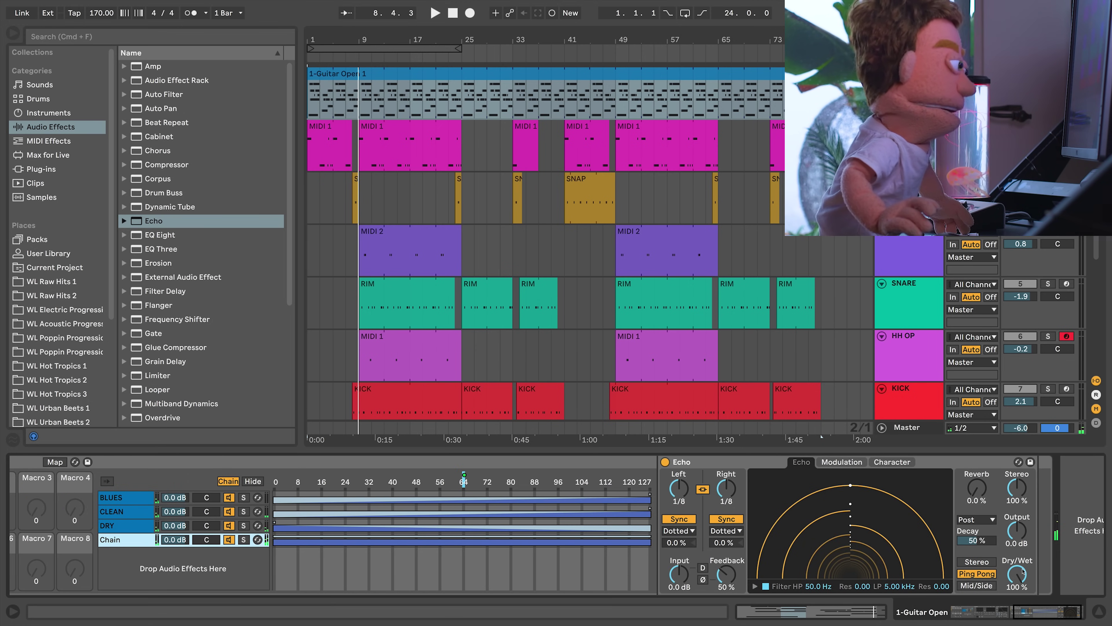
pyautogui.click(1023, 572)
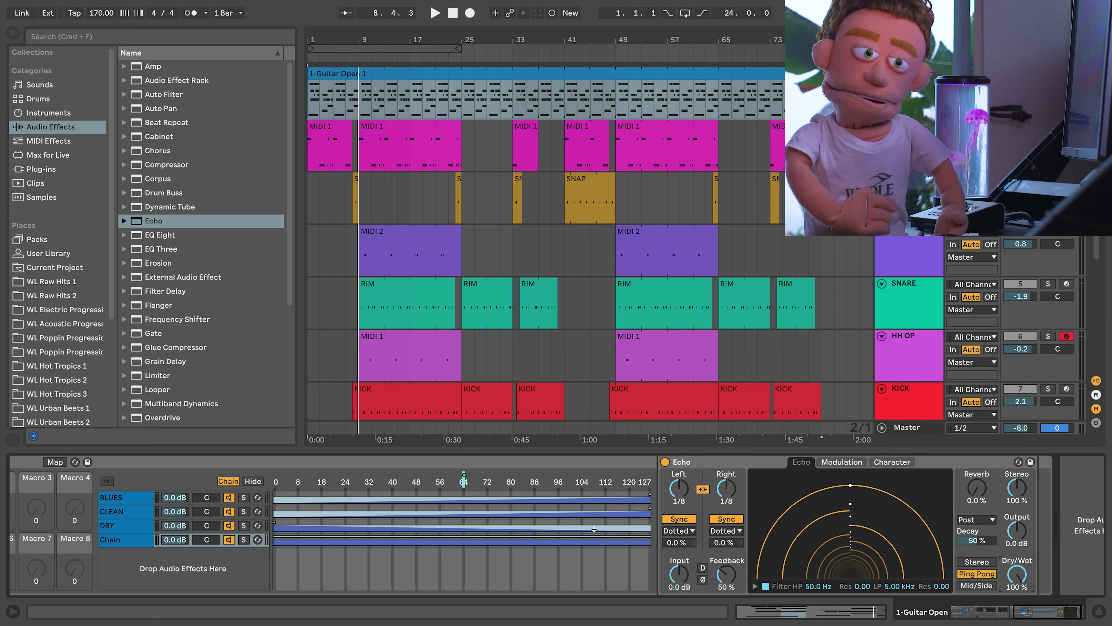
# Rename the Echo effect's chain as ECHO and lower its volume to -13.0 dB.
pyautogui.hscroll(-5, 580, 516)
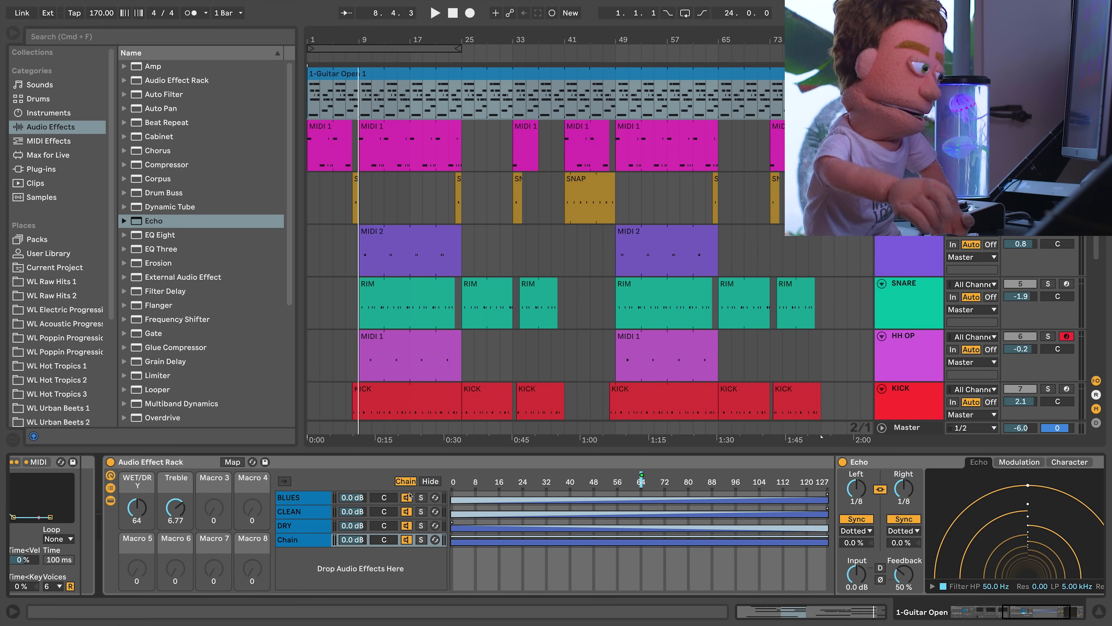
pyautogui.click(294, 541)
pyautogui.press('super+r')
pyautogui.write('ECHO')
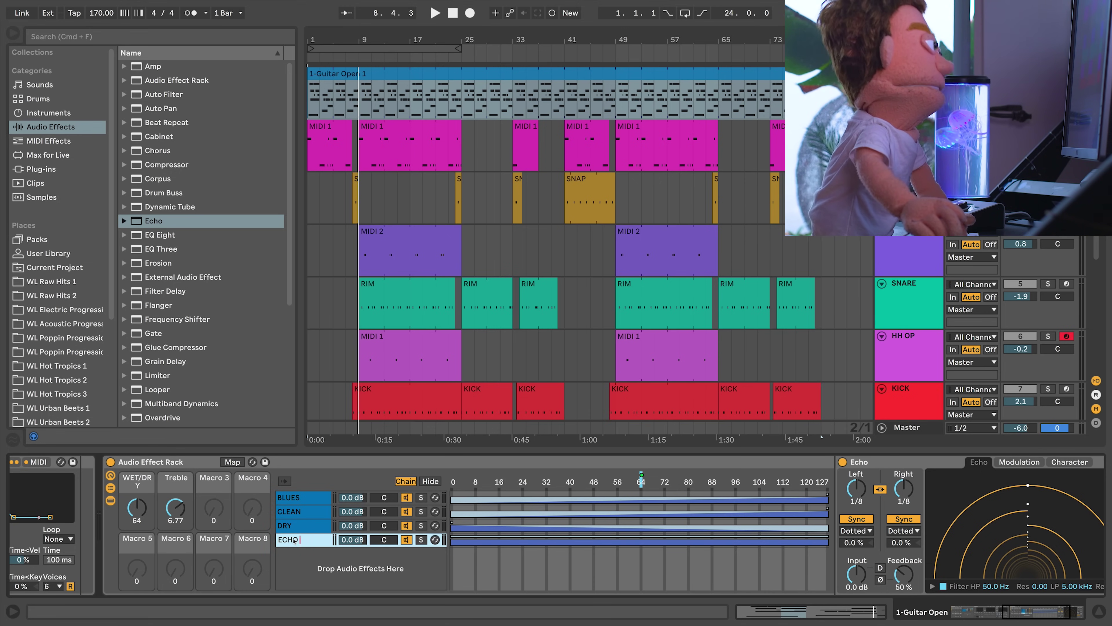
pyautogui.press('Return')
pyautogui.moveTo(352, 541); pyautogui.dragTo(353, 583)
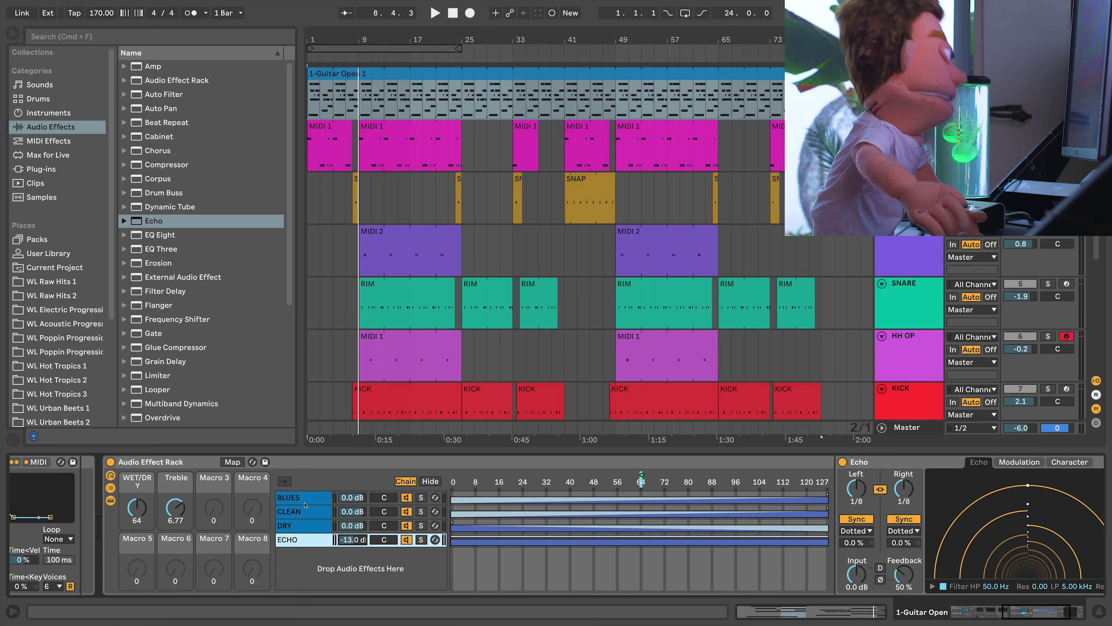
# Reset the ECHO chain's volume to 0.0 dB and color the DRY chain yellow.
pyautogui.doubleClick(352, 539)
pyautogui.rightClick(302, 525)
pyautogui.click(350, 468)
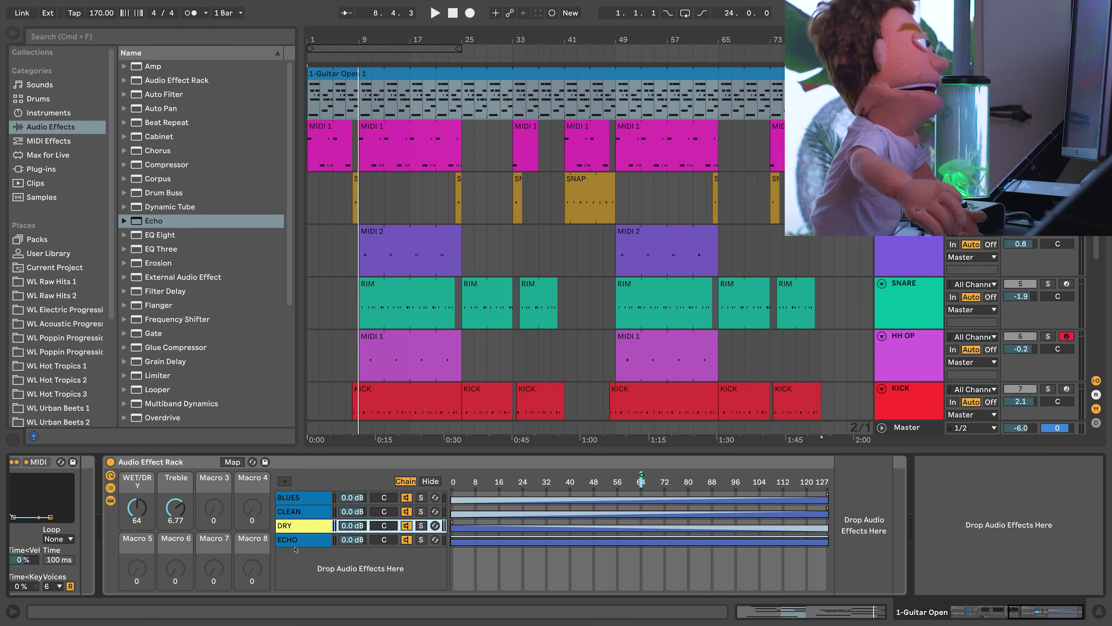
# Duplicate the ECHO chain and set the copy's delay time to 1/2 with the sync mode on Notes.
pyautogui.click(309, 540)
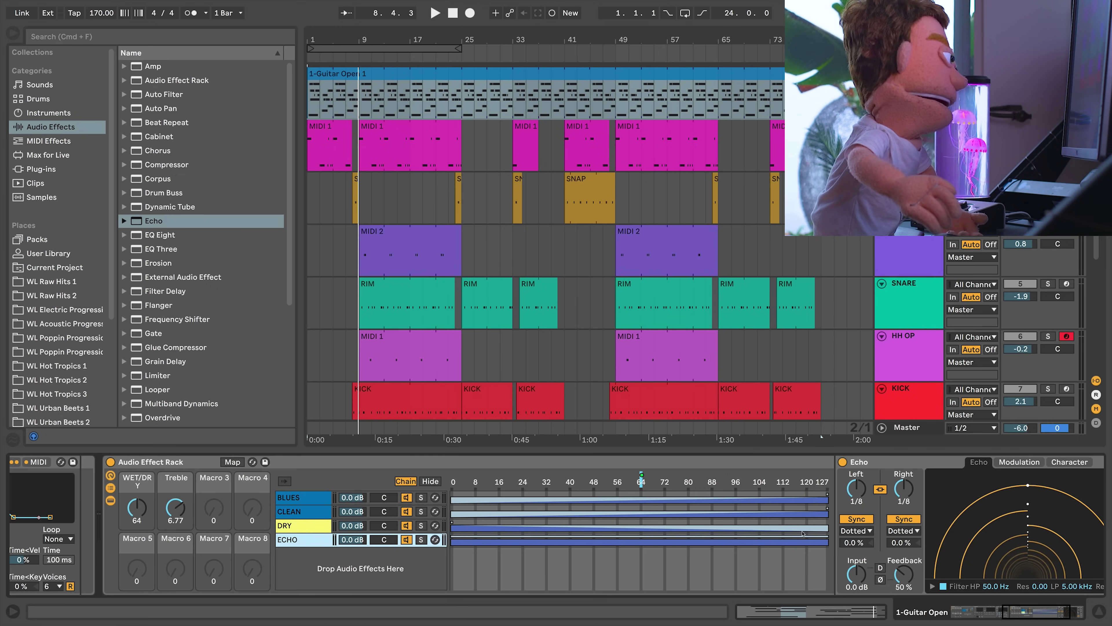
pyautogui.press('super+d')
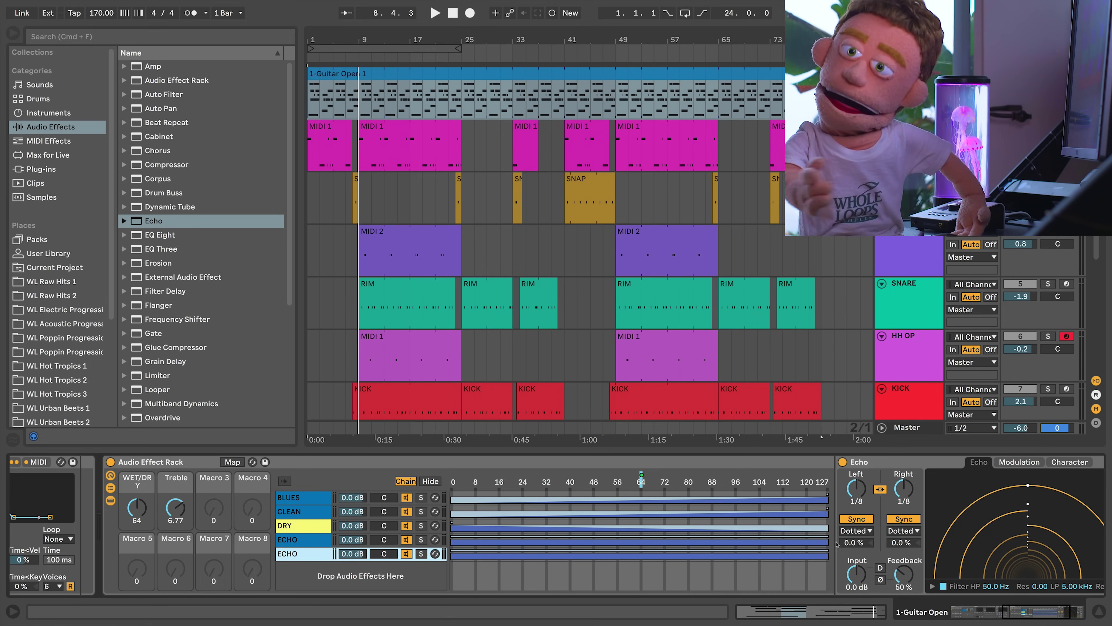
pyautogui.click(856, 531)
pyautogui.click(852, 542)
pyautogui.moveTo(856, 489); pyautogui.dragTo(856, 467)
# During playback, set the original echo chain to -13.4 dB and its copy to -3.4 dB, and rename them ECHO 1/8D and ECHO 1/2.
pyautogui.press('space')
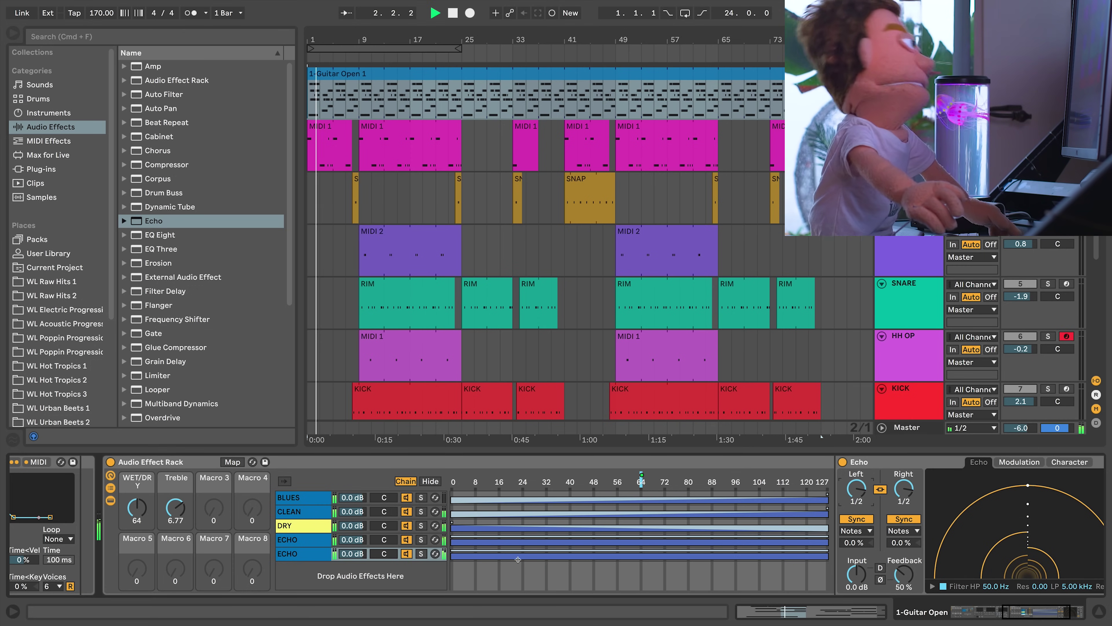
pyautogui.moveTo(353, 540); pyautogui.dragTo(352, 564)
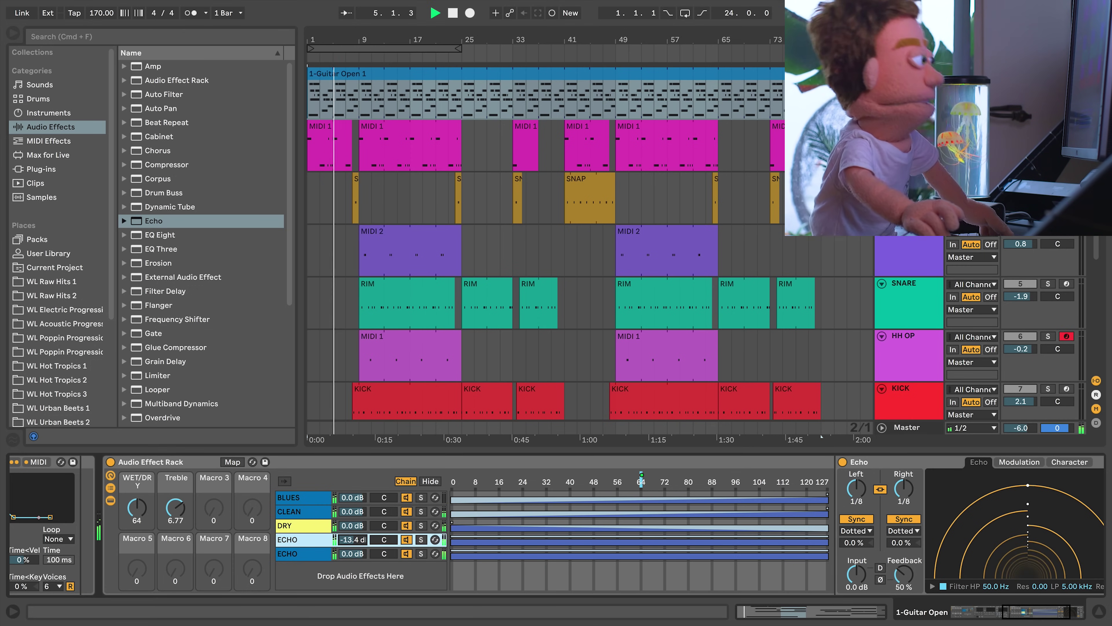
pyautogui.moveTo(351, 554); pyautogui.dragTo(351, 557)
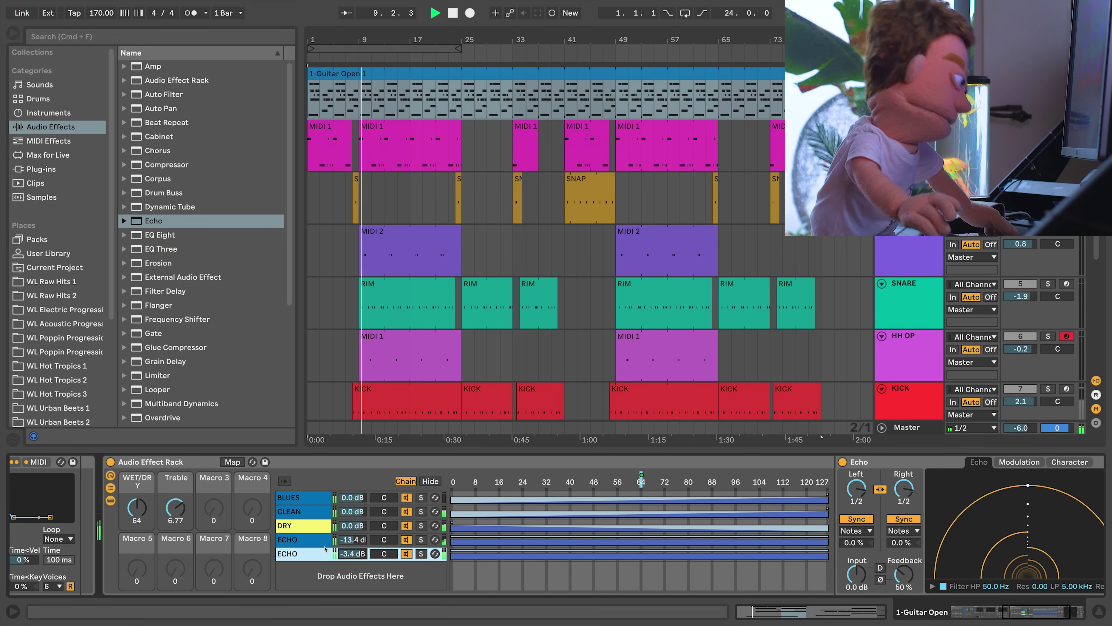
pyautogui.click(316, 542)
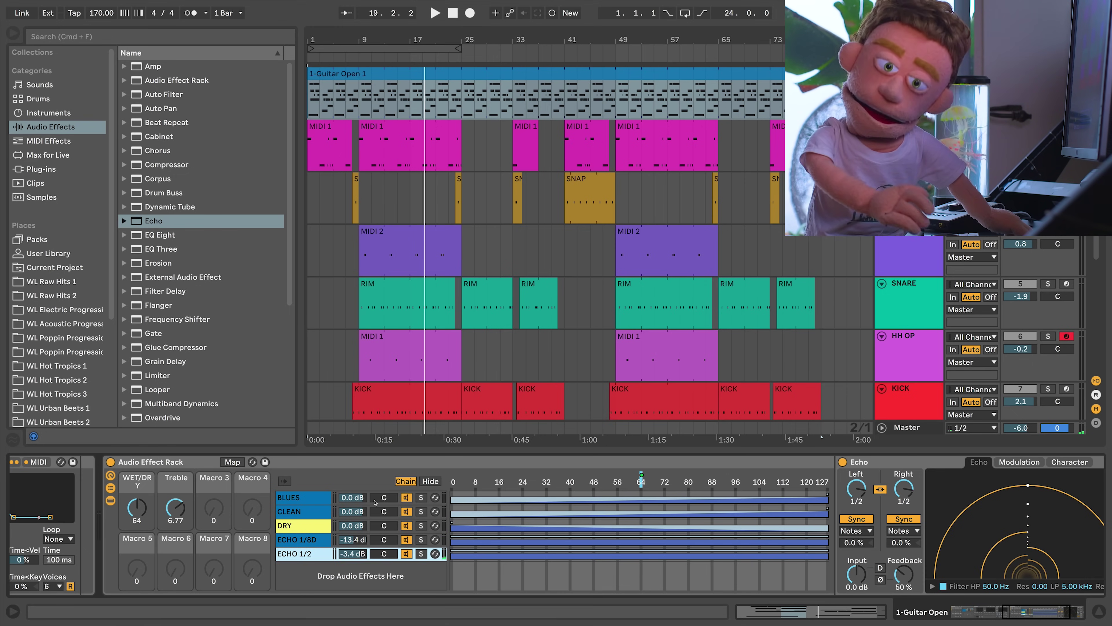
# Map the ECHO 1/8D and ECHO 1/2 chain volumes to Macros 3 and 4, and hide the rack's chain list.
pyautogui.hscroll(5, 375, 502)
pyautogui.hscroll(-14, 375, 503)
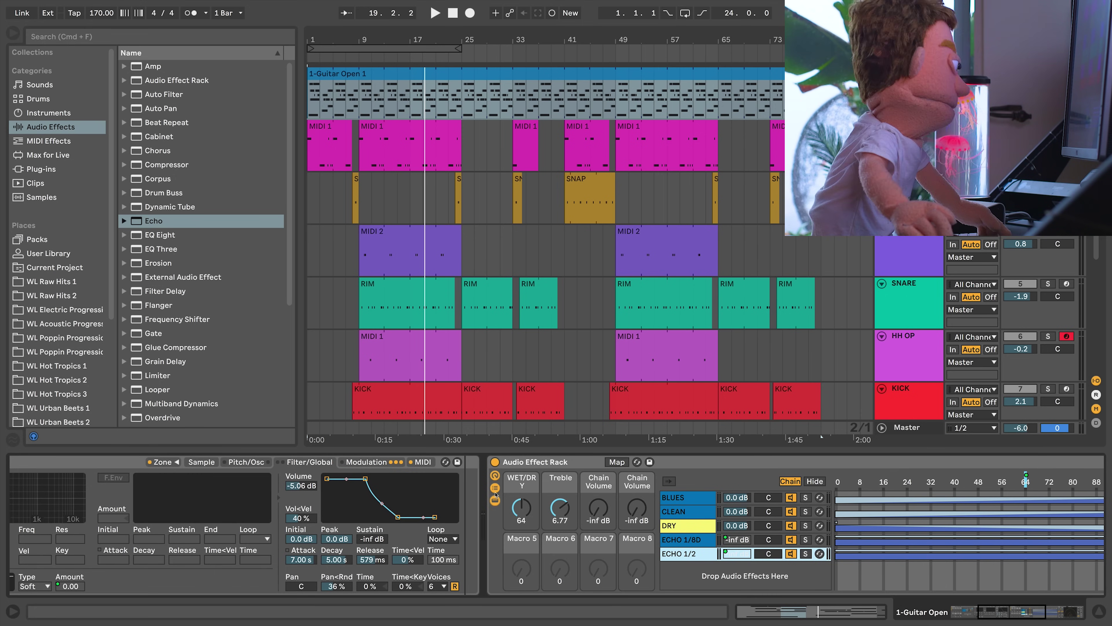
pyautogui.click(496, 487)
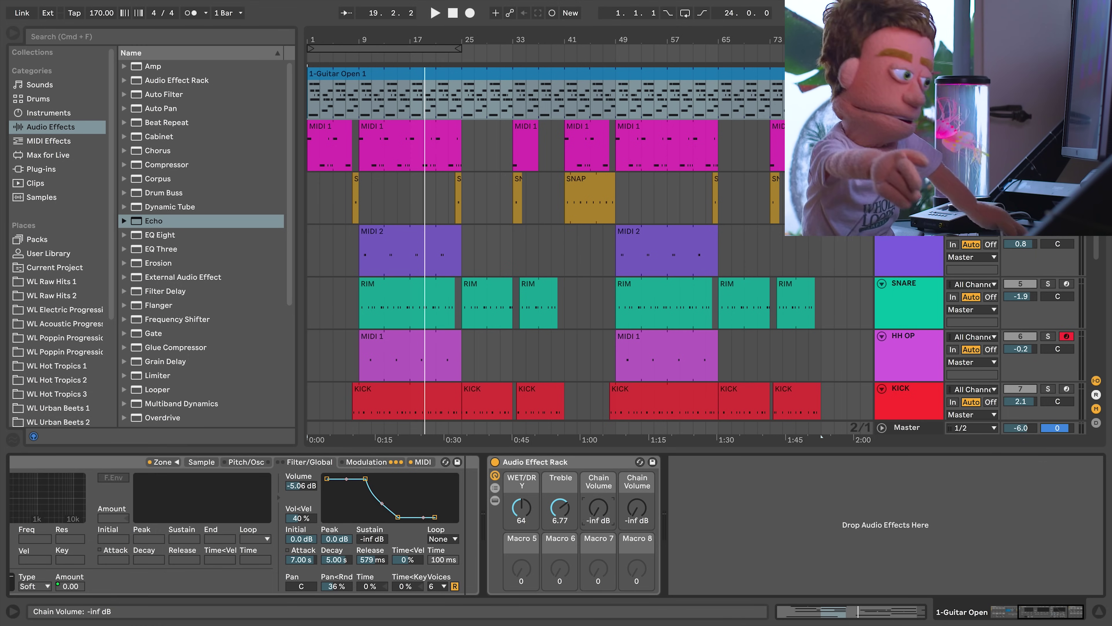
# Name the two Chain Volume macros 1/8D and 1/2, coloring the first yellow and the second red.
pyautogui.rightClick(603, 482)
pyautogui.click(648, 470)
pyautogui.rightClick(636, 486)
pyautogui.click(627, 469)
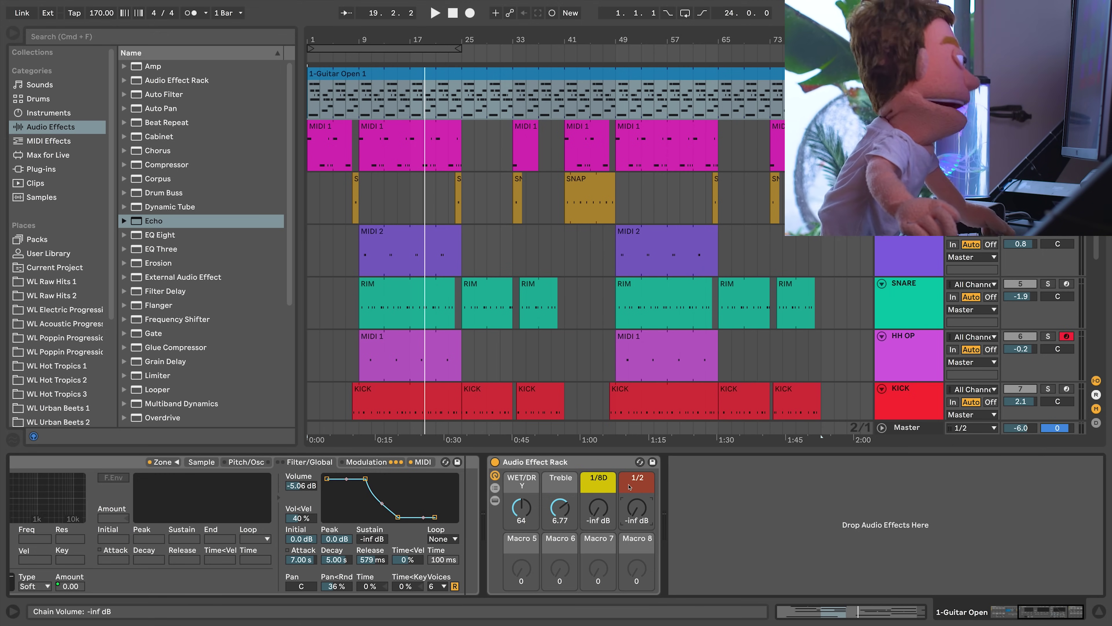
# Look at the MASTER SAUCE rack on the Master track and return to the upper tracks.
pyautogui.scroll(-5, 629, 378)
pyautogui.click(914, 426)
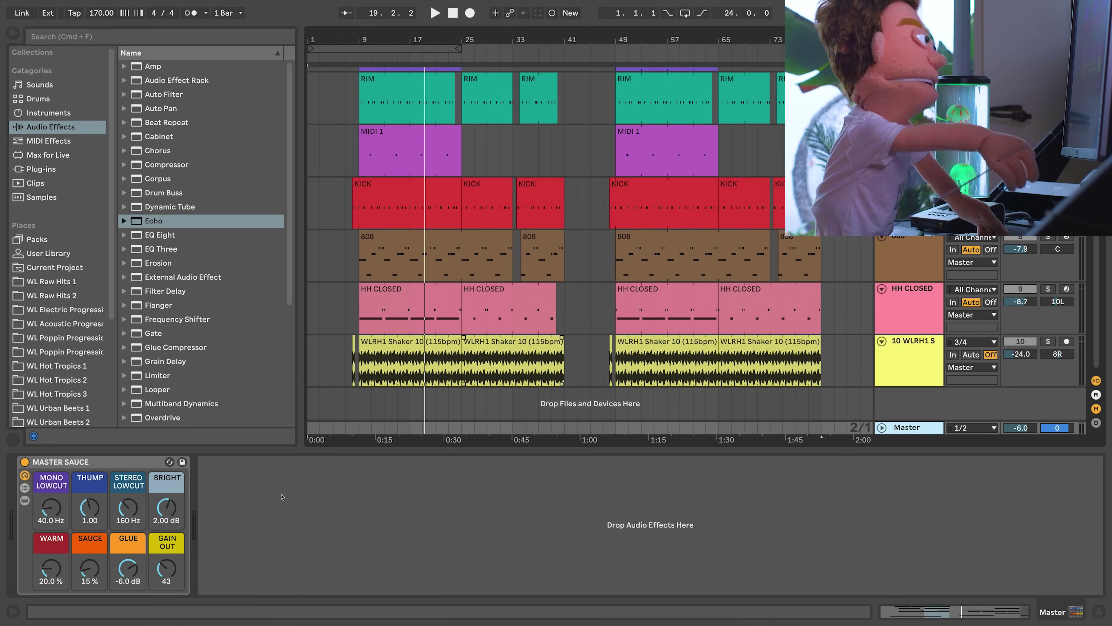
pyautogui.scroll(5, 538, 314)
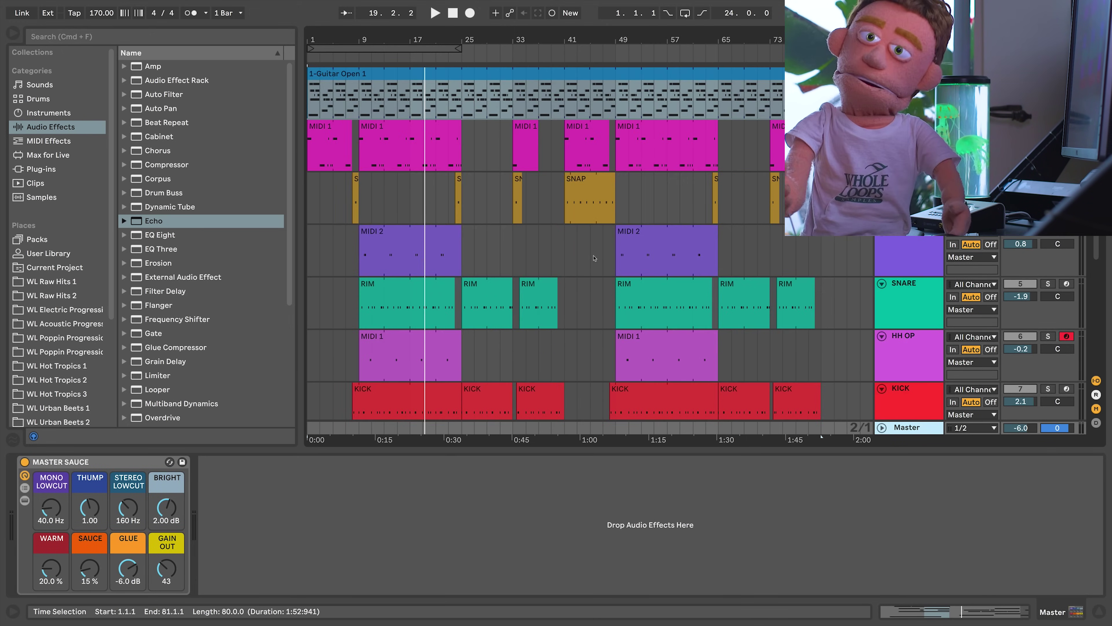
# Set the 1/8D macro to about -38.8 dB and 1/2 to about -10.1 dB, and color Treble white and WET/DRY dark blue.
pyautogui.moveTo(636, 508); pyautogui.dragTo(637, 504)
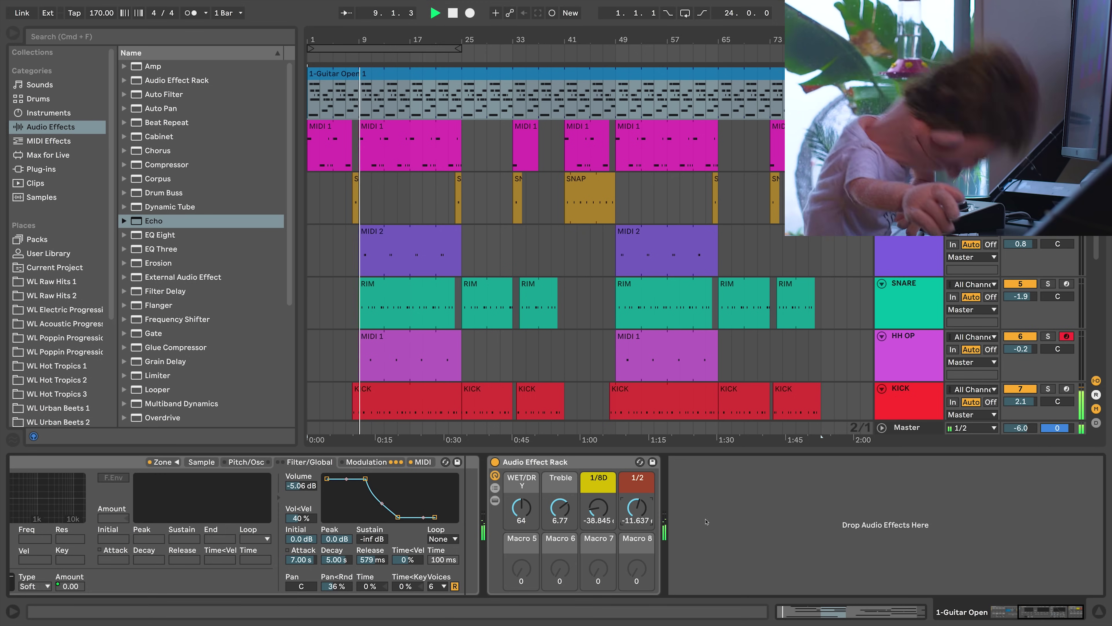
pyautogui.moveTo(646, 502); pyautogui.dragTo(647, 497)
pyautogui.rightClick(572, 489)
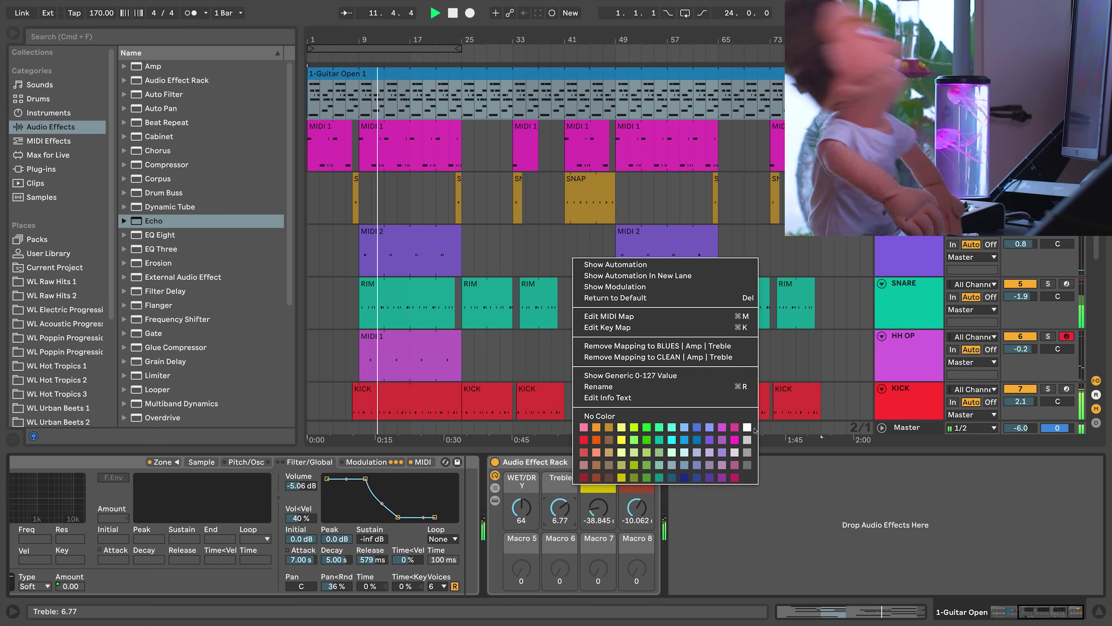
pyautogui.click(746, 429)
pyautogui.rightClick(509, 494)
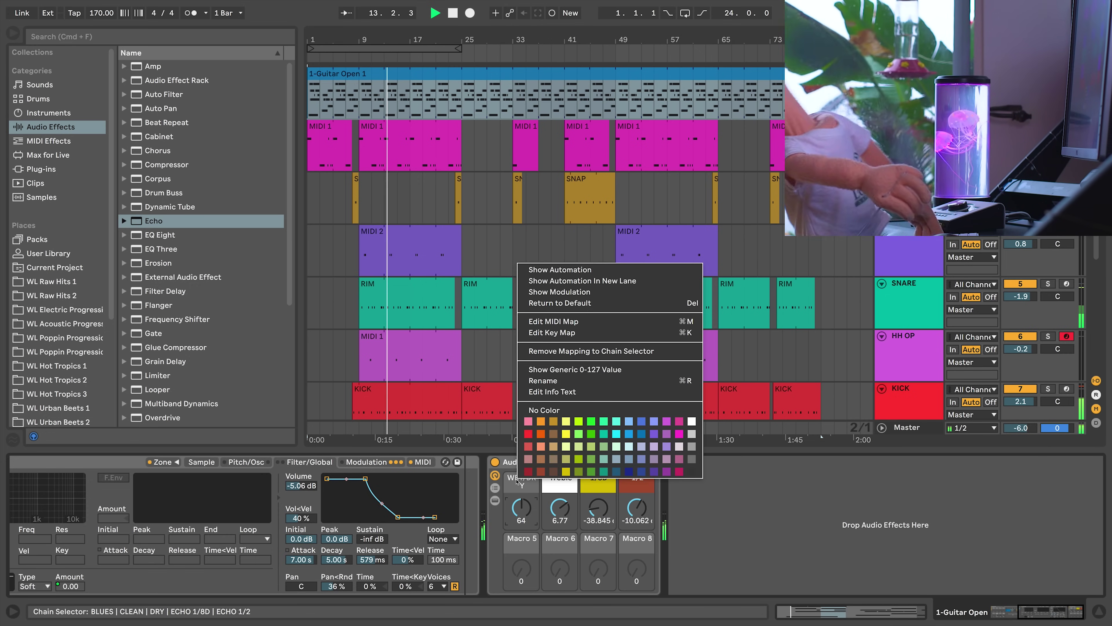
pyautogui.click(630, 471)
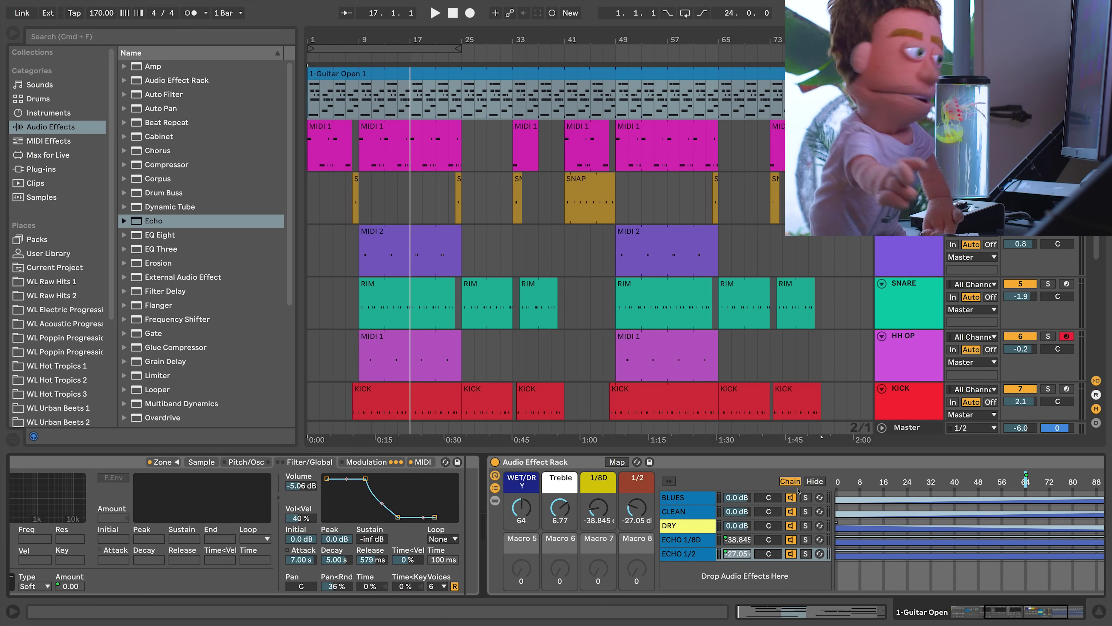
# Try panning the BLUES chain to 50L and the CLEAN chain to 50R while the song plays.
pyautogui.moveTo(769, 499); pyautogui.dragTo(765, 509)
pyautogui.press('space')
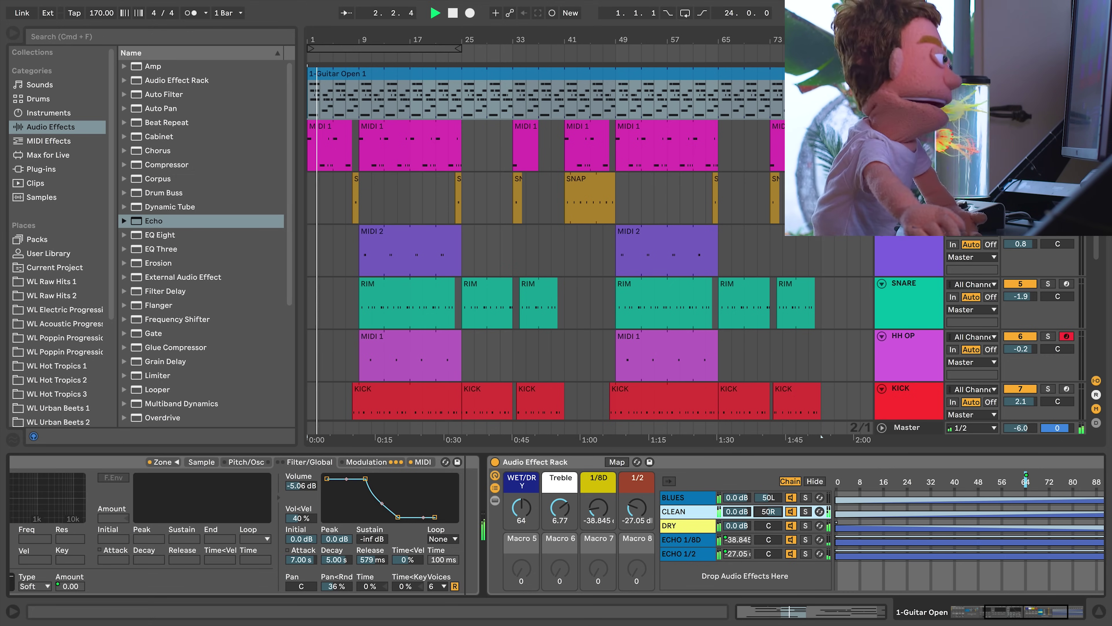
# Show the BLUES chain's Amp and raise its Gain to 4.13.
pyautogui.click(690, 497)
pyautogui.click(494, 500)
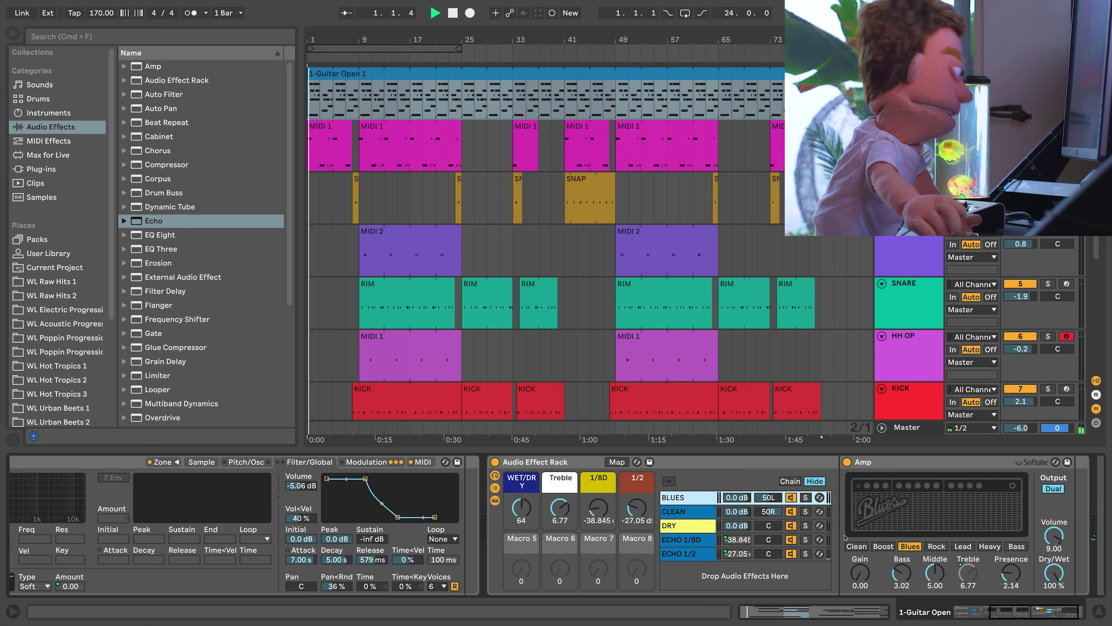
pyautogui.moveTo(862, 577); pyautogui.dragTo(862, 561)
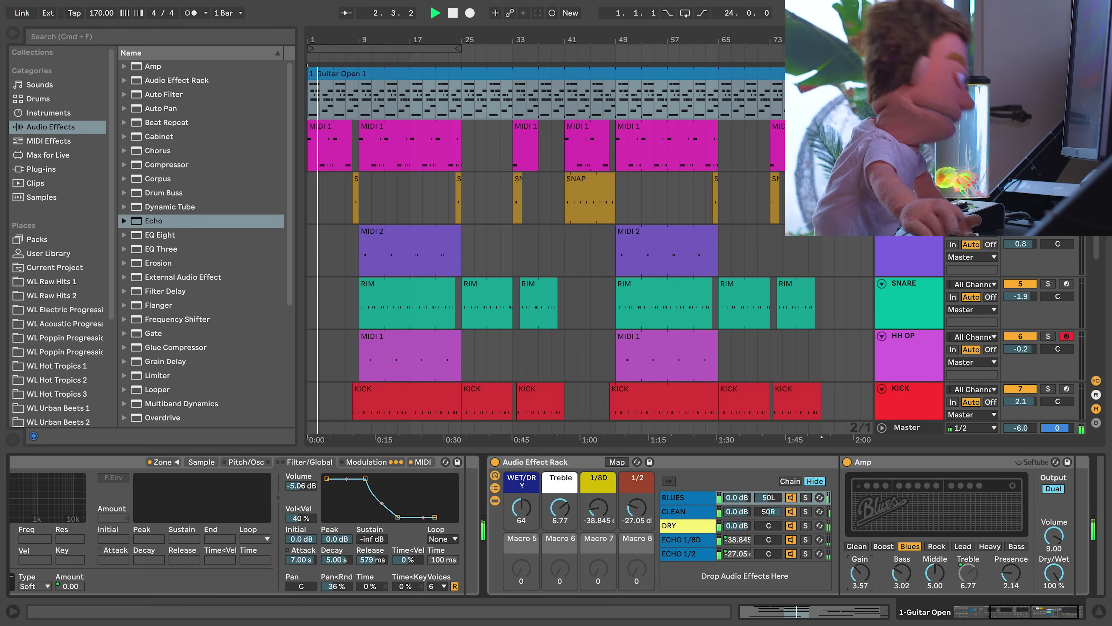
# Toggle the BLUES and CLEAN chains off and on during playback to compare their sound.
pyautogui.click(791, 498)
pyautogui.click(791, 512)
pyautogui.click(791, 498)
pyautogui.click(791, 512)
# Return the panning of the CLEAN and BLUES chains to center.
pyautogui.write('0')
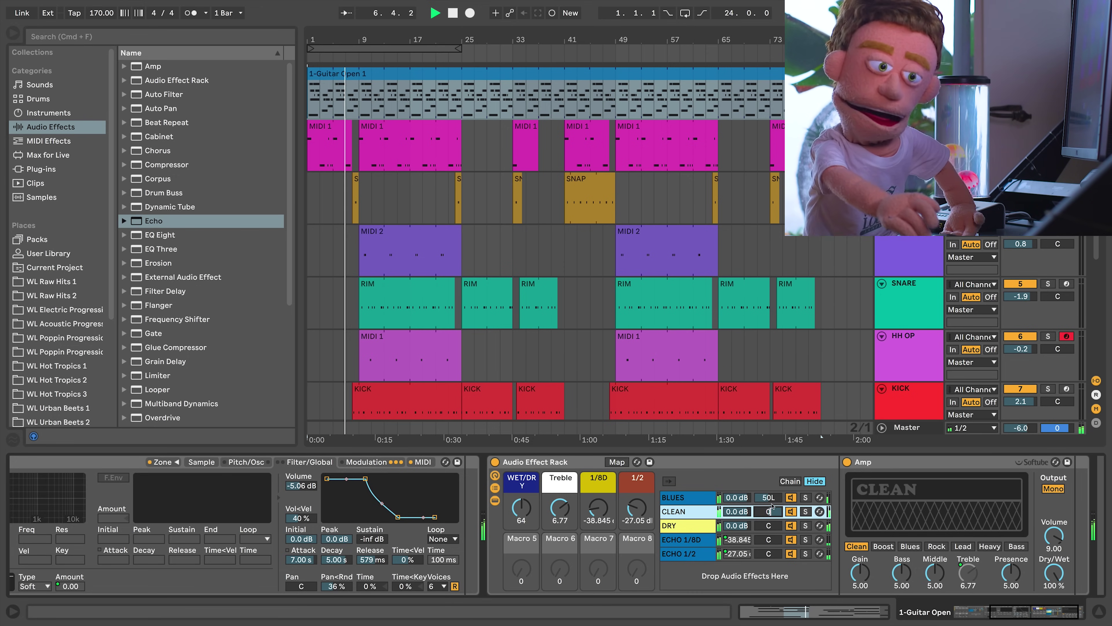
pyautogui.press('Return')
pyautogui.click(770, 498)
pyautogui.write('0')
pyautogui.press('Return')
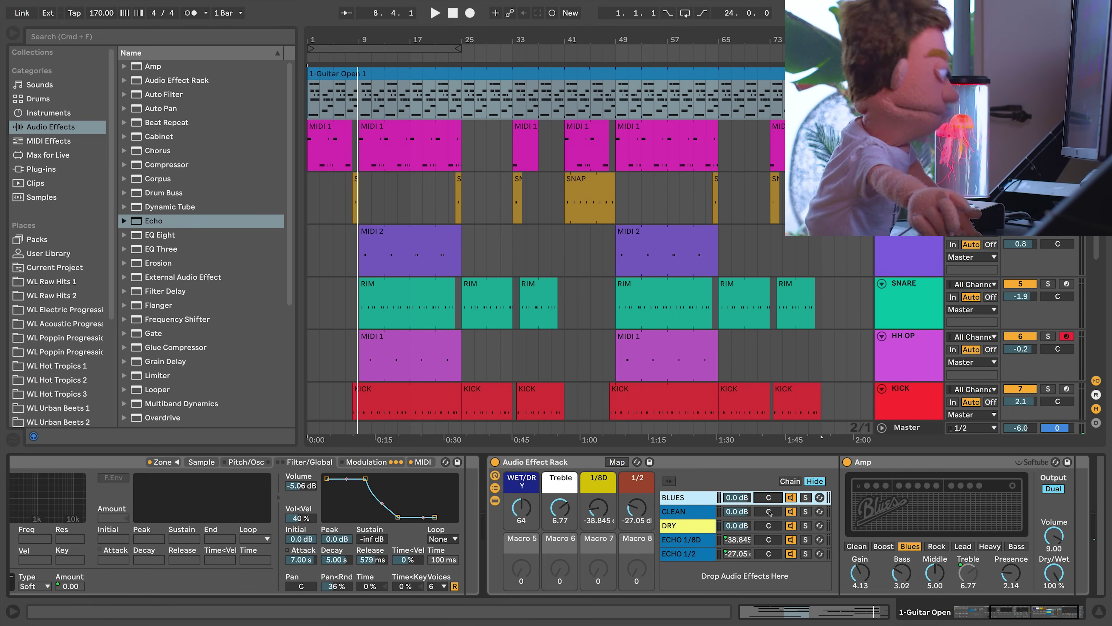
pyautogui.moveTo(770, 512); pyautogui.dragTo(772, 477)
# Duplicate the ECHO 1/2 chain and rename the copy as SLAP.
pyautogui.click(697, 553)
pyautogui.press('super+d')
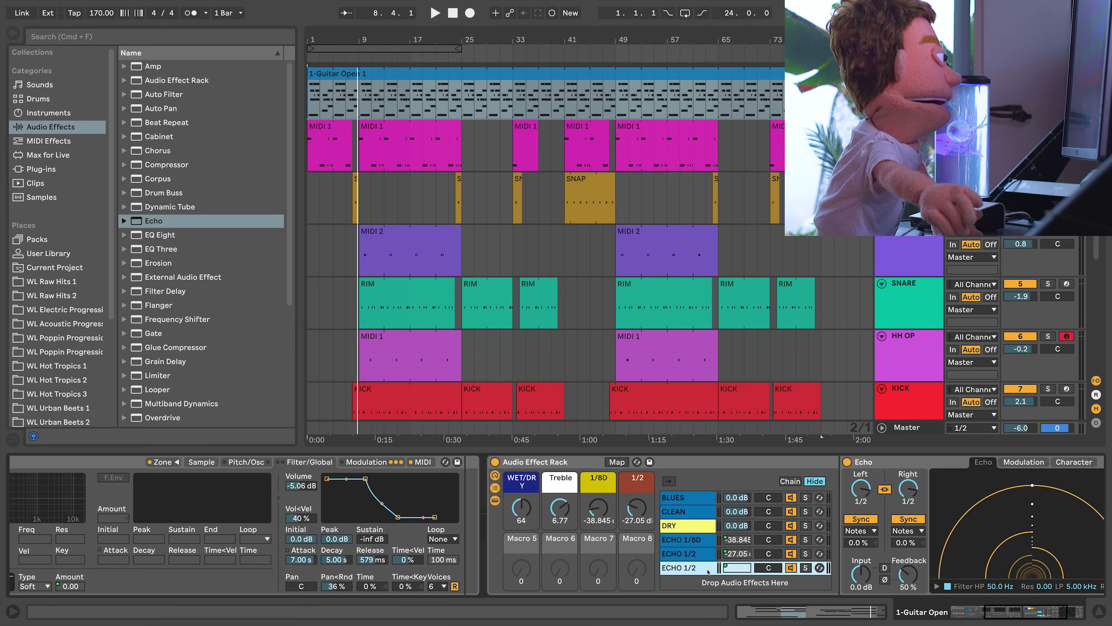
pyautogui.press('super+r')
pyautogui.write('SLAP')
pyautogui.press('Return')
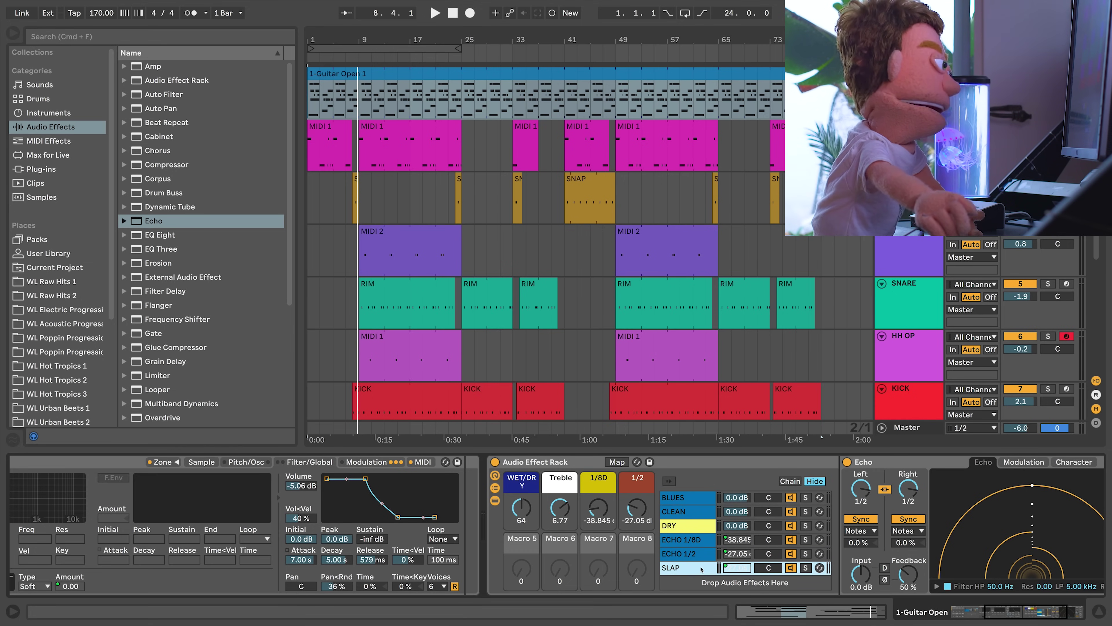
# Set the SLAP chain's echo delay time to 1/32 with the sync mode on Dotted.
pyautogui.moveTo(861, 489); pyautogui.dragTo(861, 530)
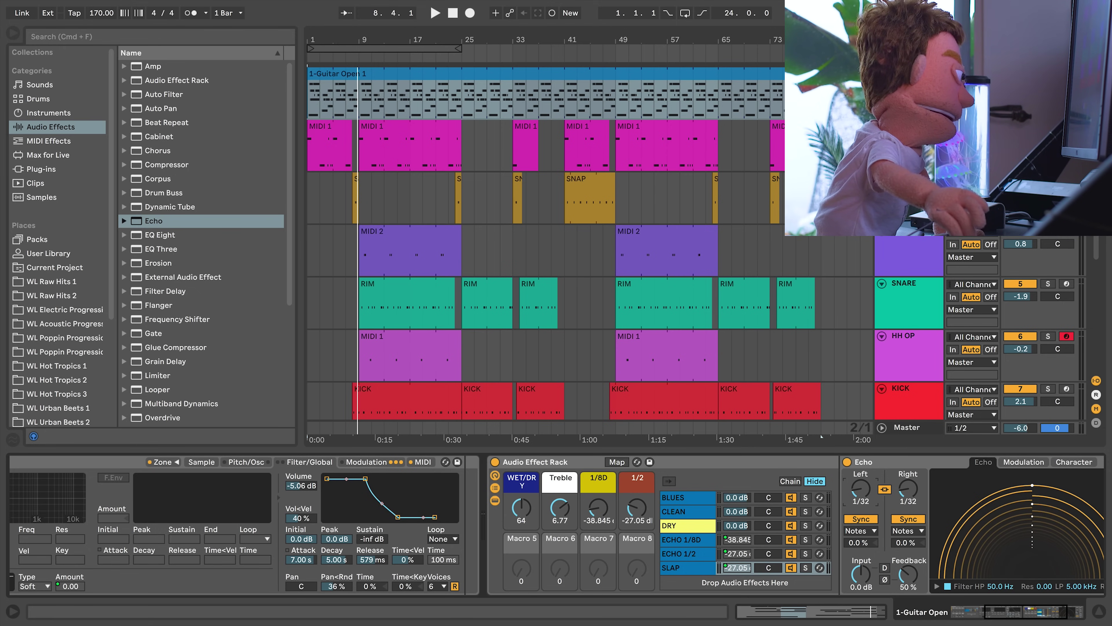
pyautogui.click(859, 532)
pyautogui.click(863, 565)
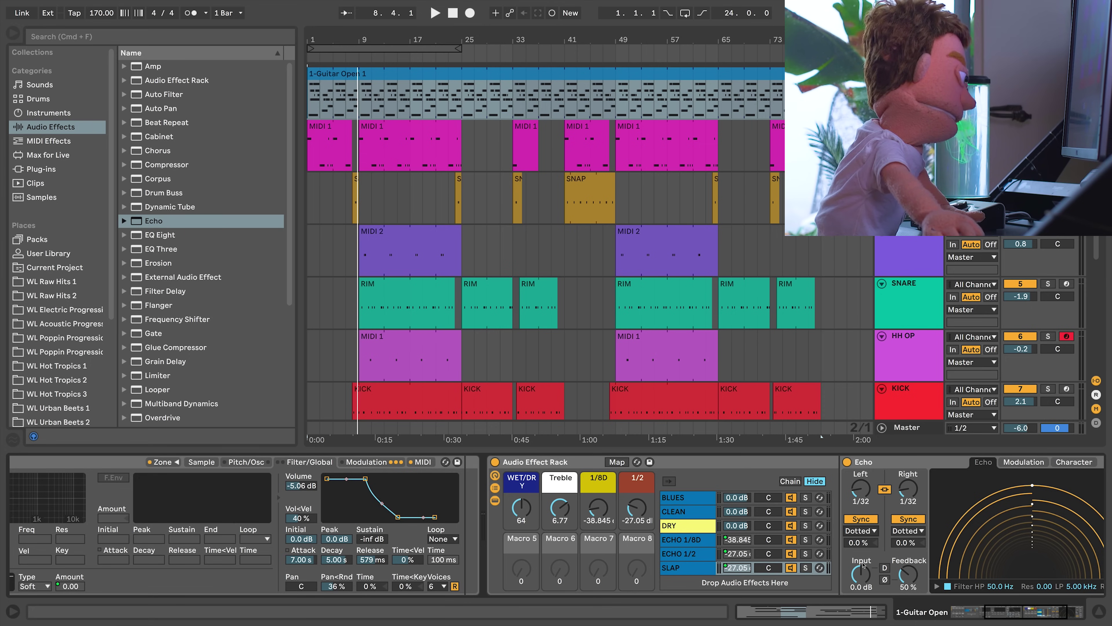
# Audition the SLAP chain, map its volume to Macro 5 instead of the 1/2 macro, and name that macro SLAP.
pyautogui.press('space')
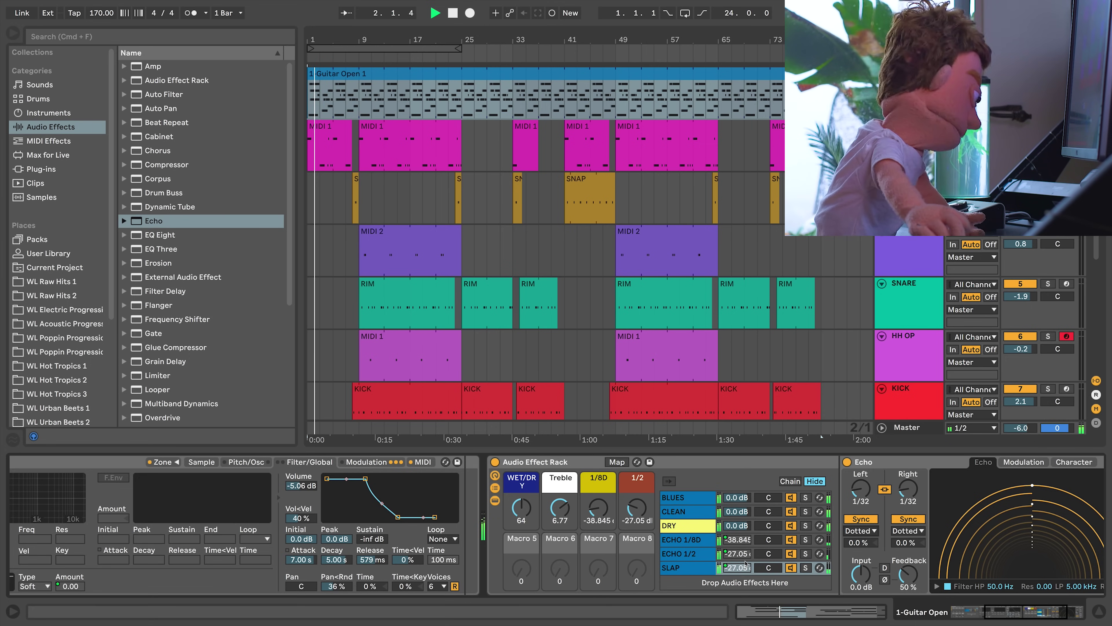
pyautogui.rightClick(735, 567)
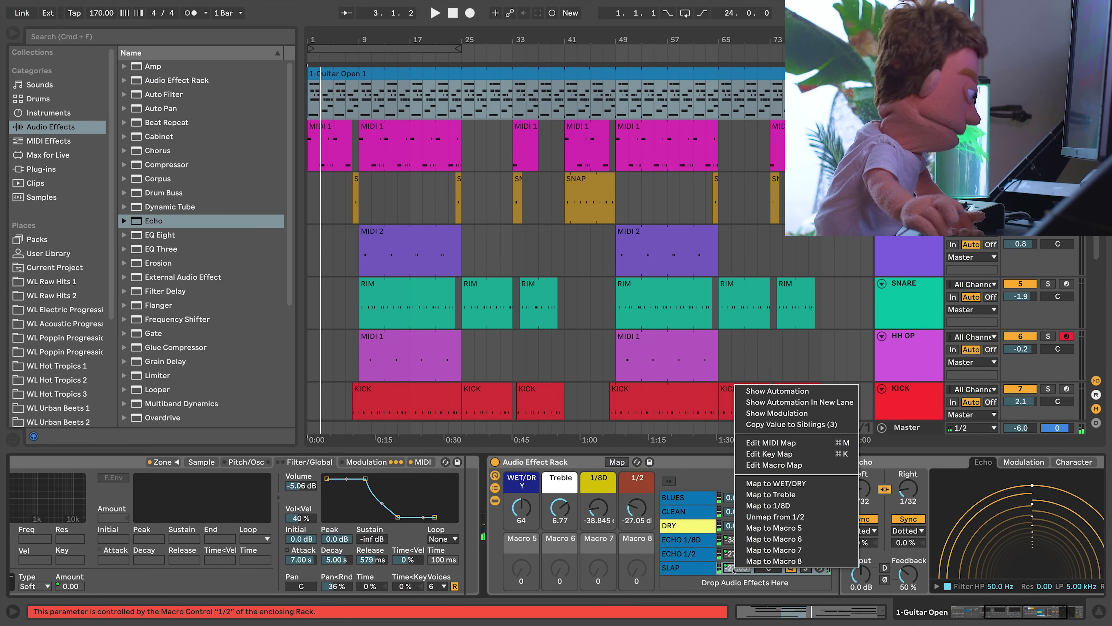
pyautogui.click(774, 527)
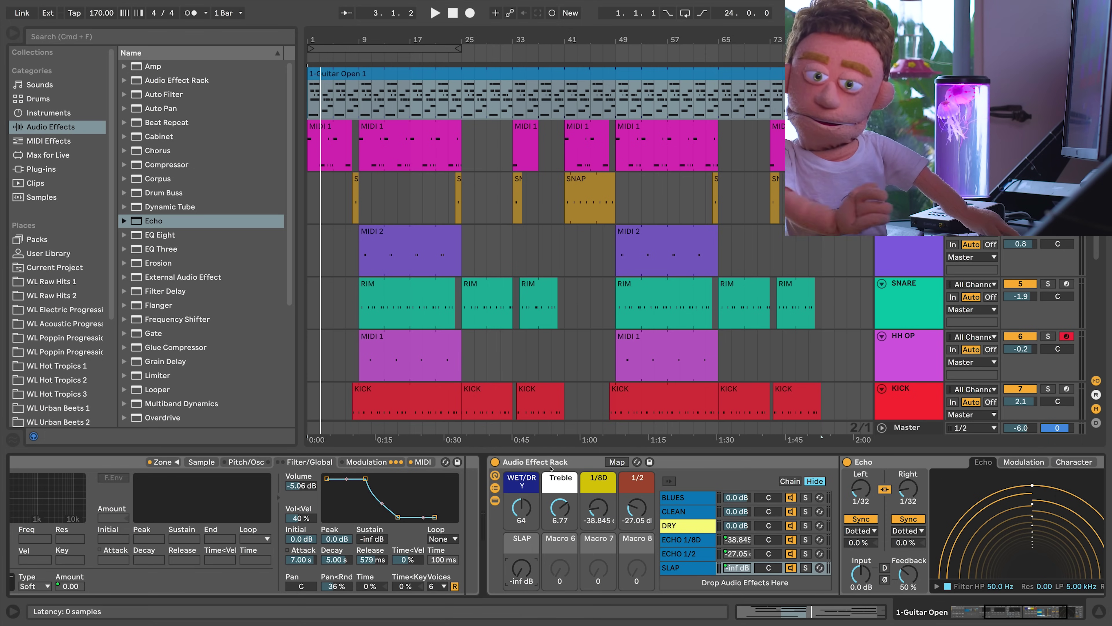
pyautogui.rightClick(524, 544)
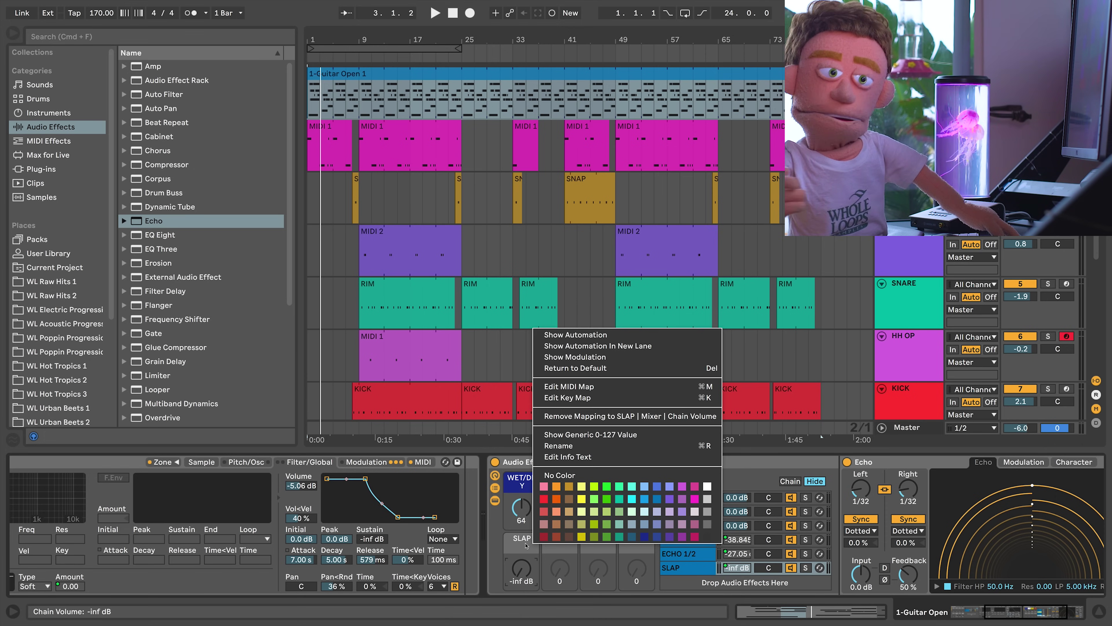
pyautogui.click(524, 545)
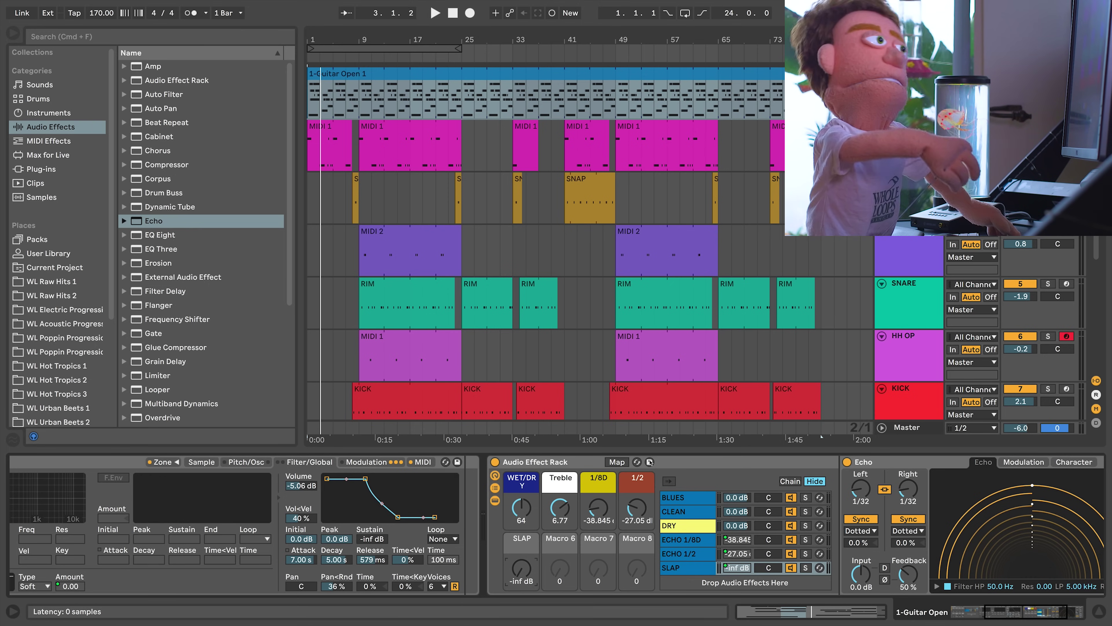
# Save the rack to the User Library as a preset named with the creator's first name followed by GUITAR SAUCE.
pyautogui.click(650, 461)
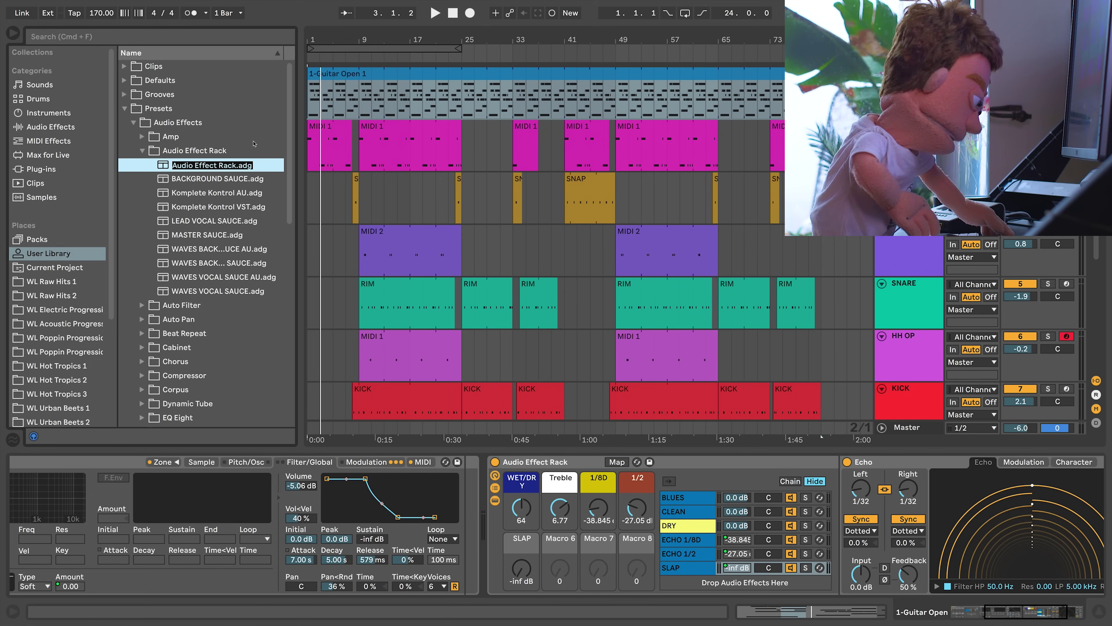
pyautogui.write('REIDS GUITAR SAUCE')
pyautogui.press('Return')
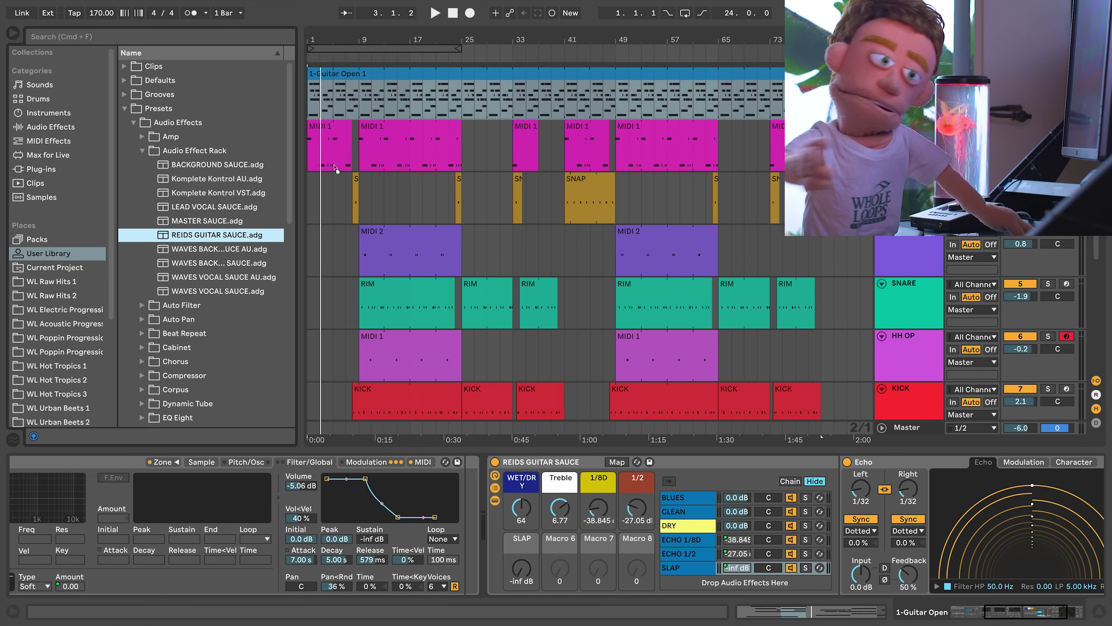
# Apply the saved rack to the VOICE track and set WET/DRY to 115, Treble to 0, 1/8D to -25.6 dB and 1/2 to -3.4 dB.
pyautogui.click(414, 126)
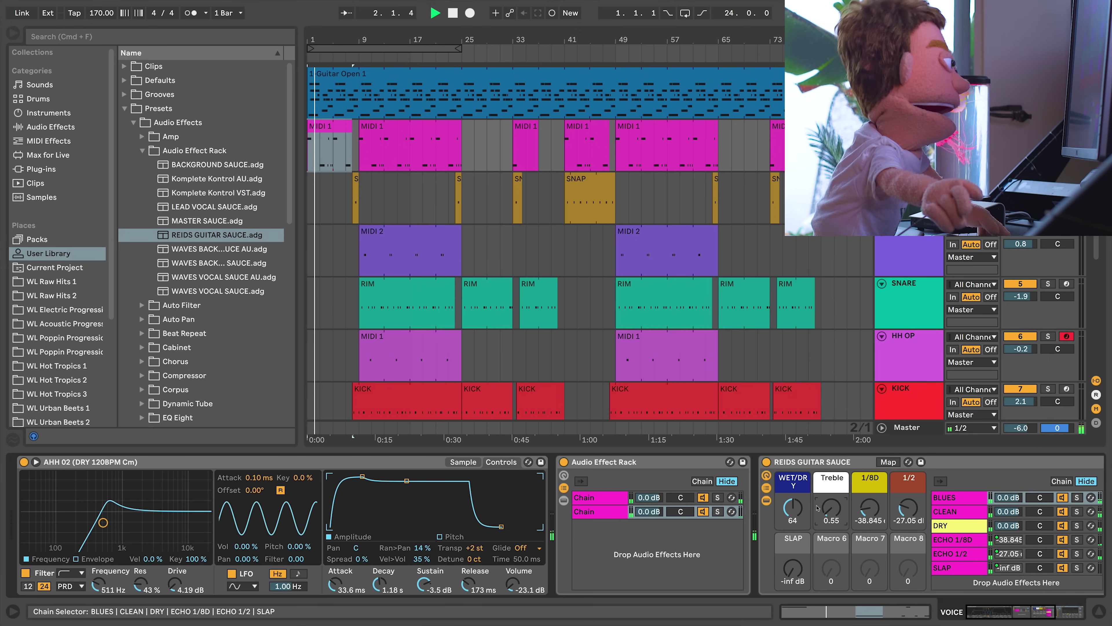
pyautogui.moveTo(909, 508)
pyautogui.mouseDown()
pyautogui.moveTo(908, 482)
pyautogui.moveTo(908, 518)
pyautogui.mouseUp()
pyautogui.moveTo(794, 508); pyautogui.dragTo(793, 507)
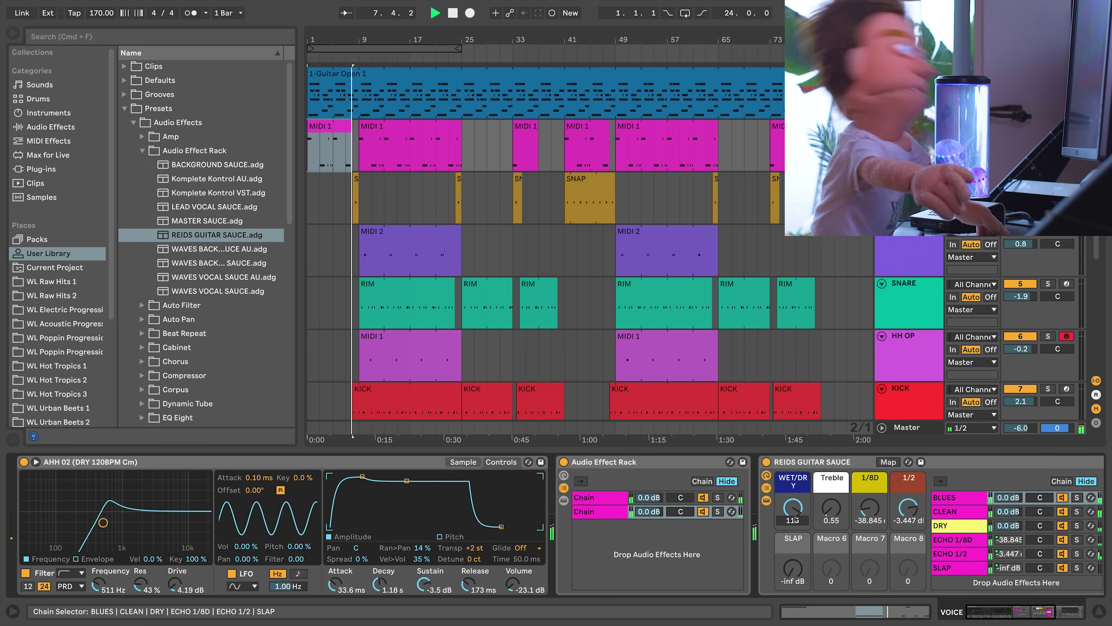
pyautogui.moveTo(796, 519); pyautogui.dragTo(798, 513)
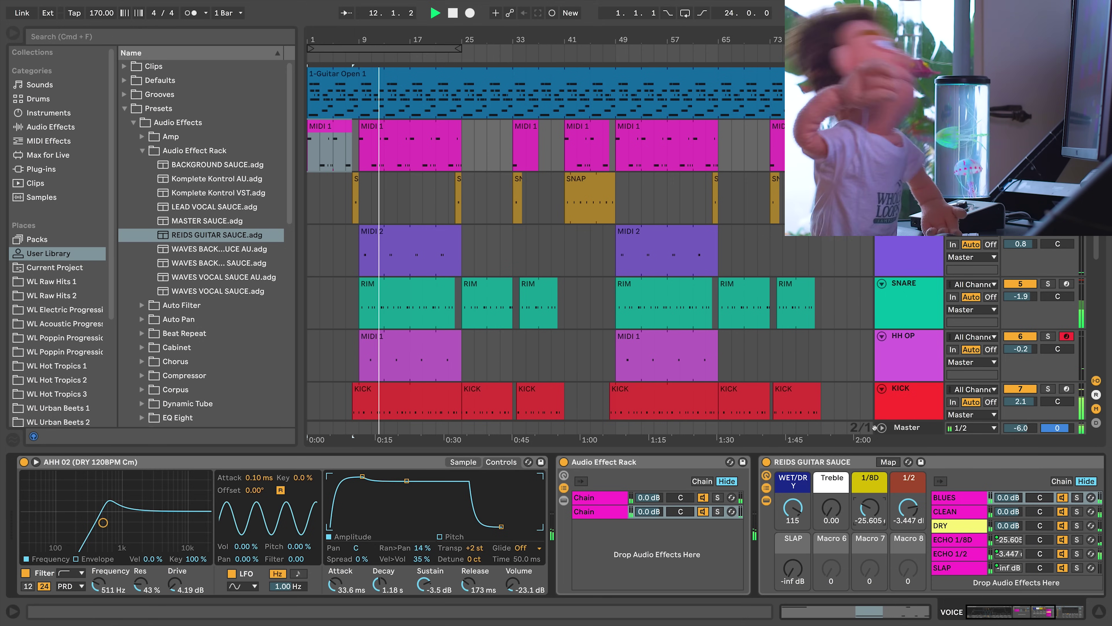
# Bypass and re-enable the saved rack on the VOICE track during playback to compare the sound.
pyautogui.click(766, 463)
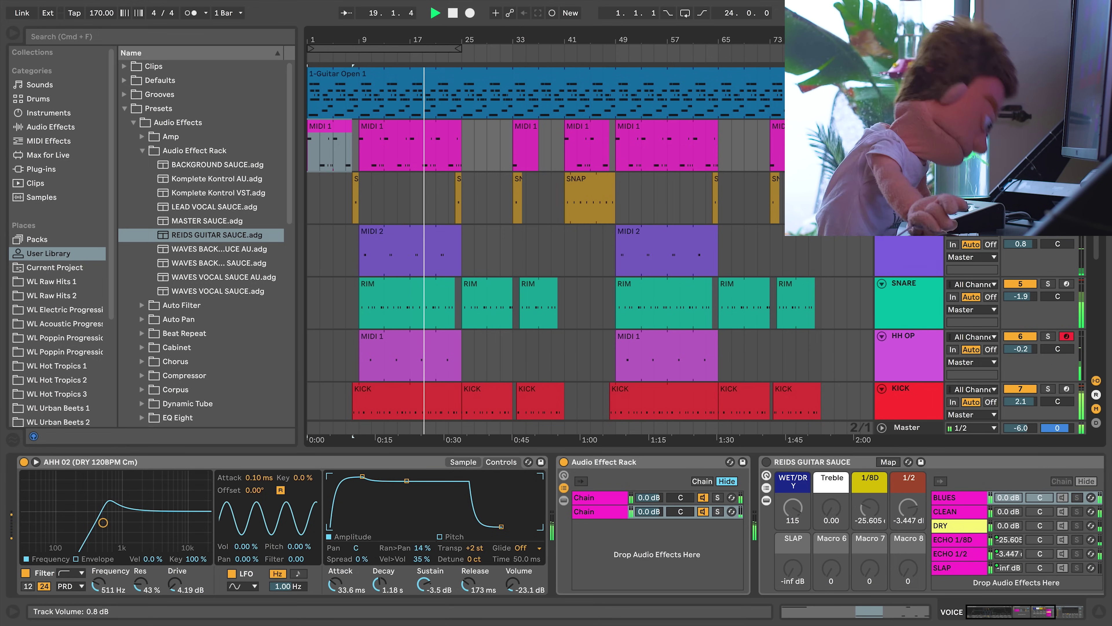
pyautogui.click(767, 462)
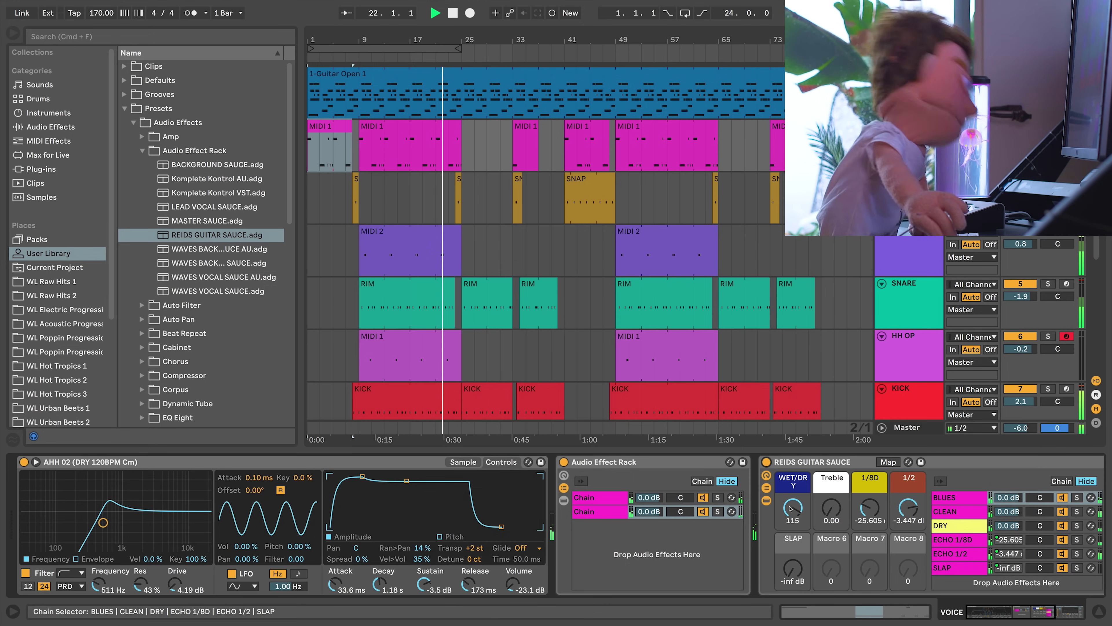